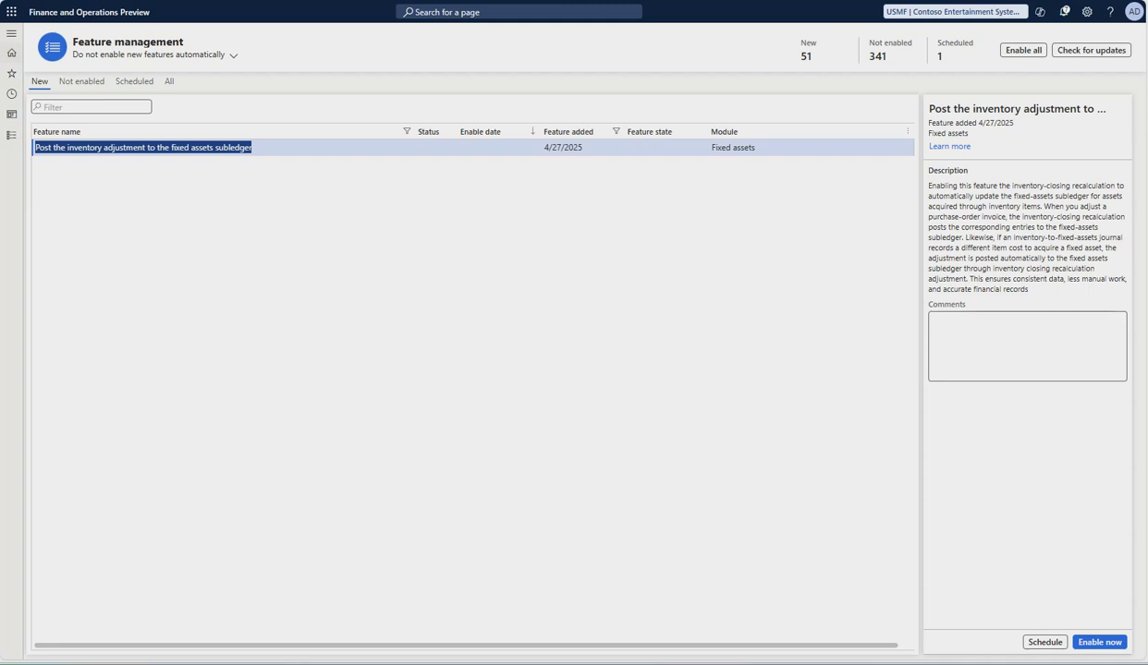
# Step: Select the 'Post the inventory adjustment to the fixed assets subledger' feature to read its description
pyautogui.click(197, 217)
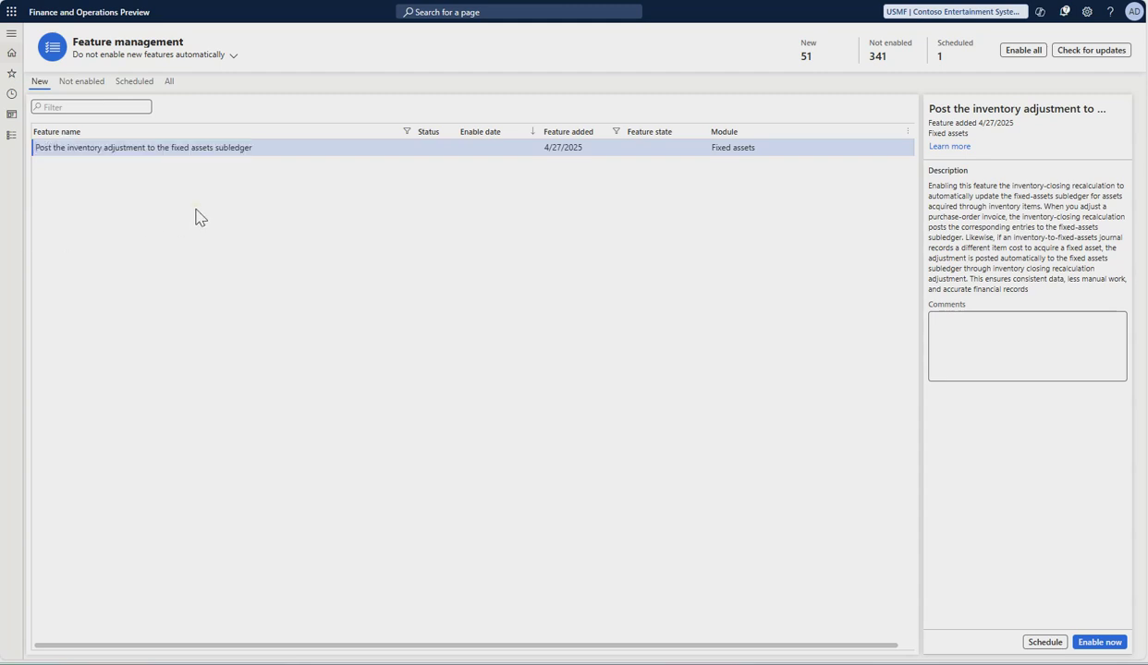
pyautogui.click(109, 157)
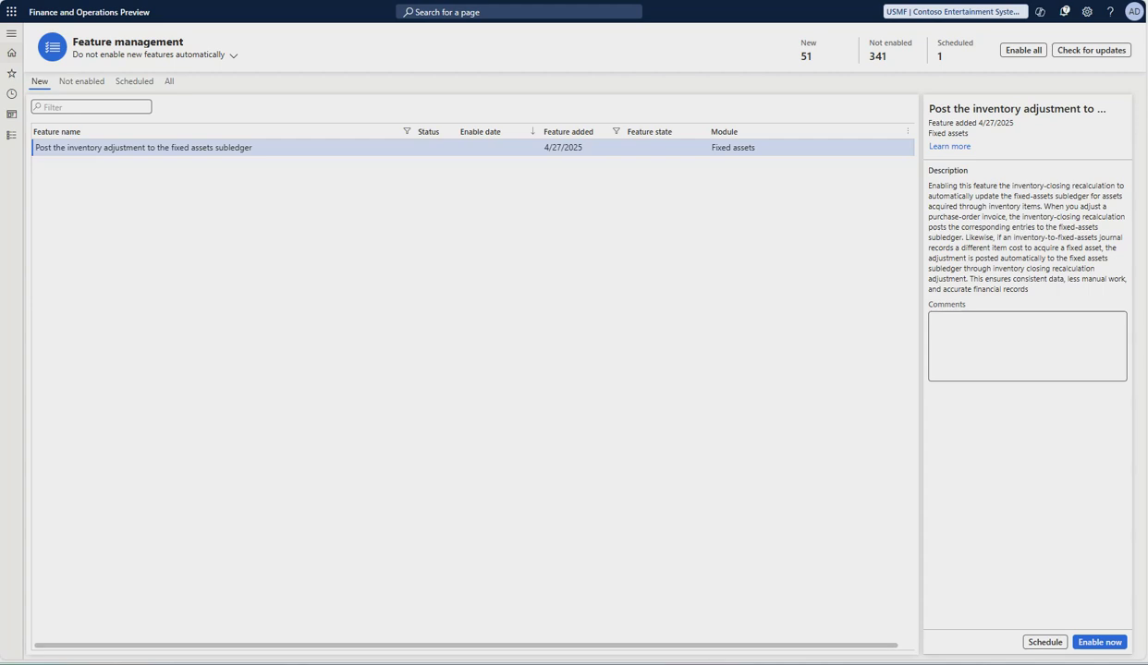
pyautogui.moveTo(730, 664)
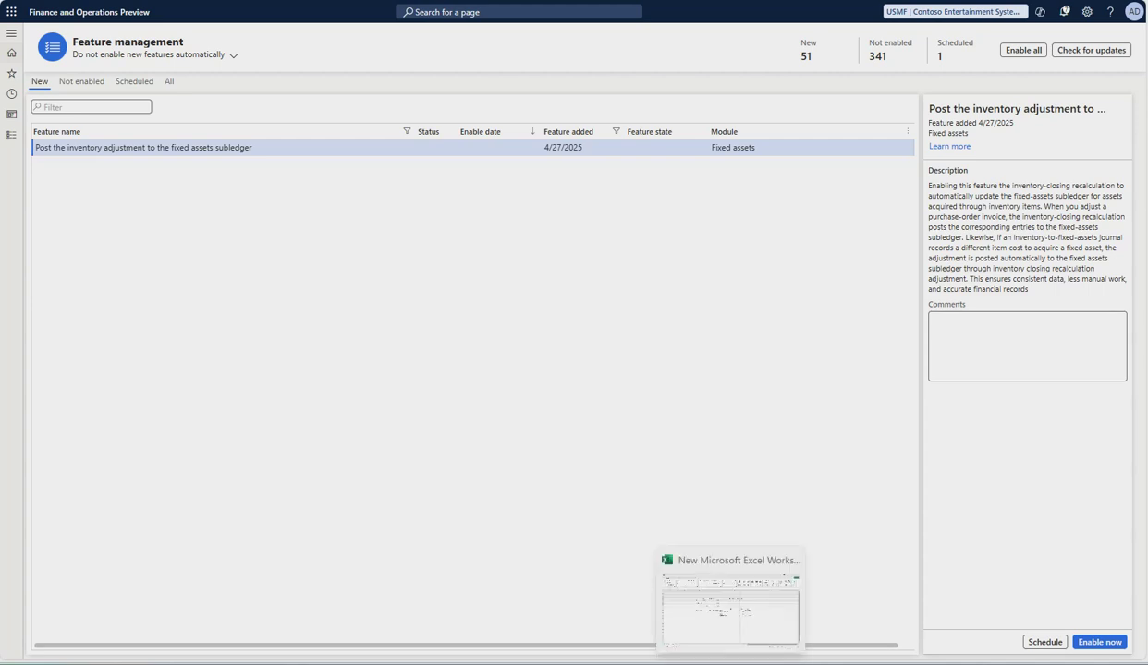
# Step: In Excel, walk through the PO row: item A0001 invoiced at 1000, fixed asset acquired at 1000
pyautogui.click(730, 664)
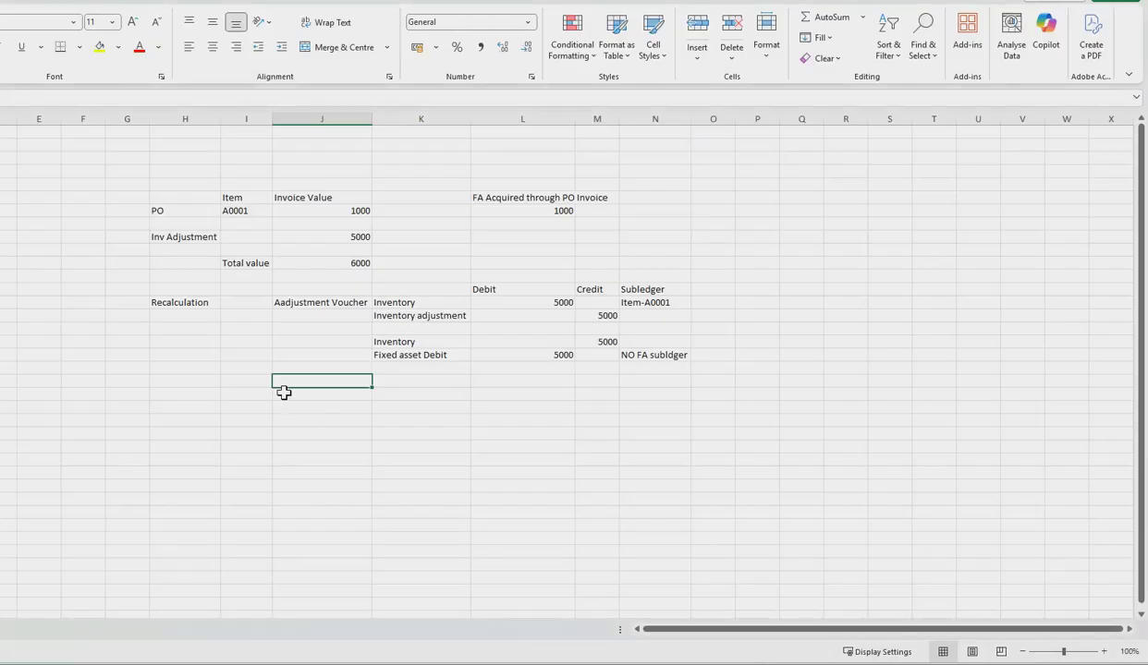
pyautogui.click(185, 344)
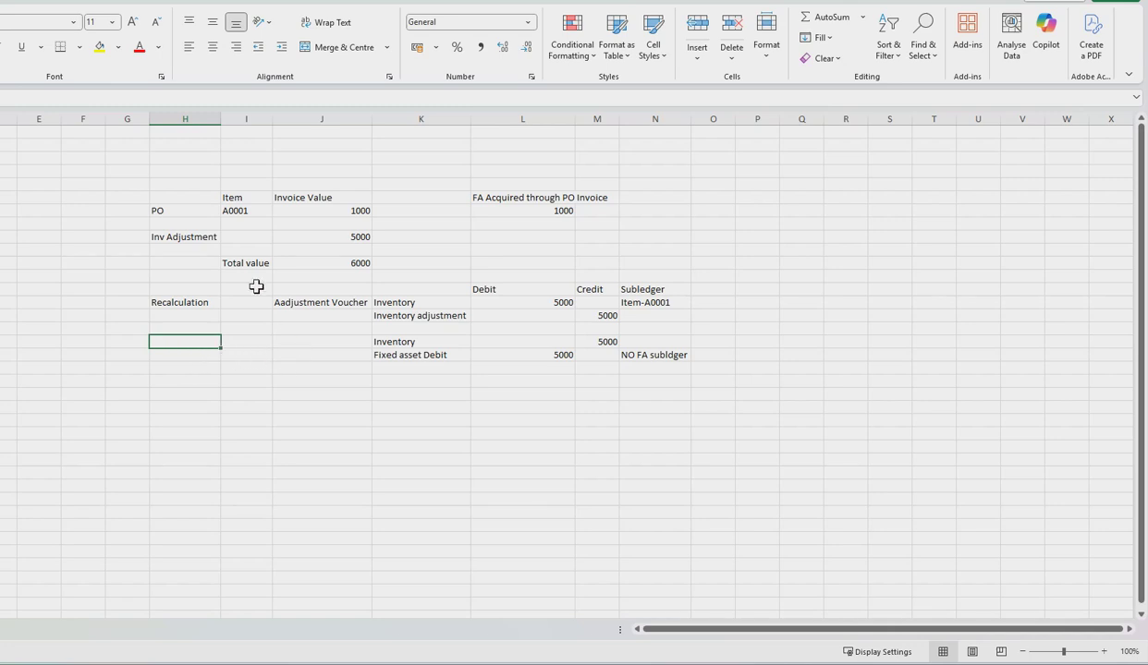
pyautogui.click(172, 213)
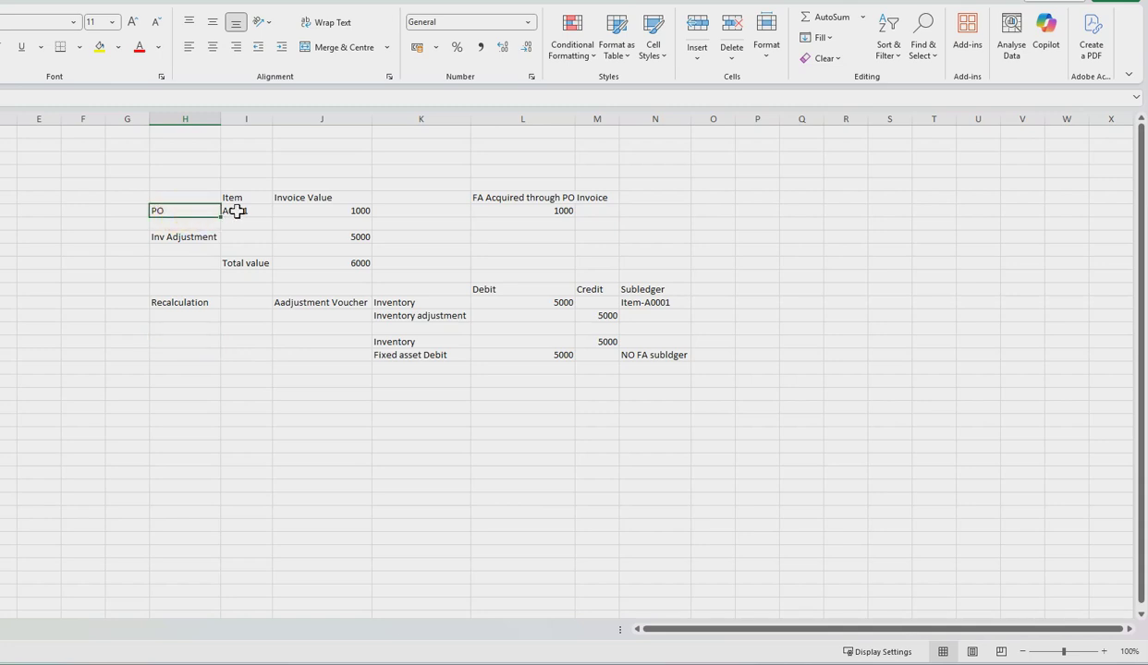
pyautogui.click(242, 212)
pyautogui.click(331, 212)
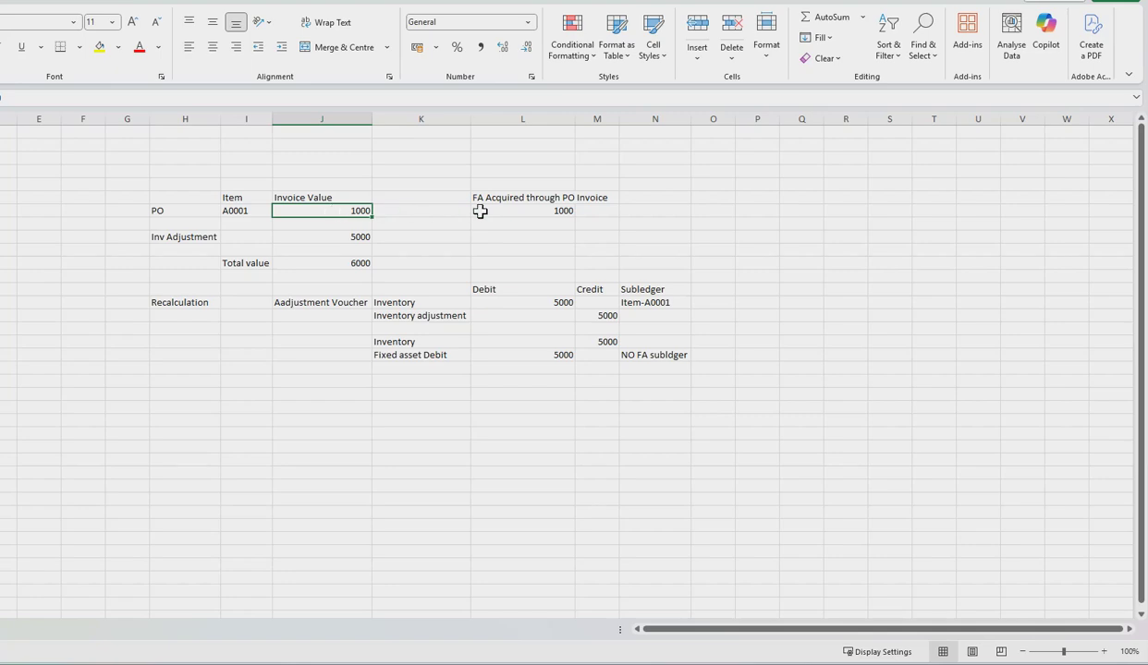
pyautogui.click(513, 210)
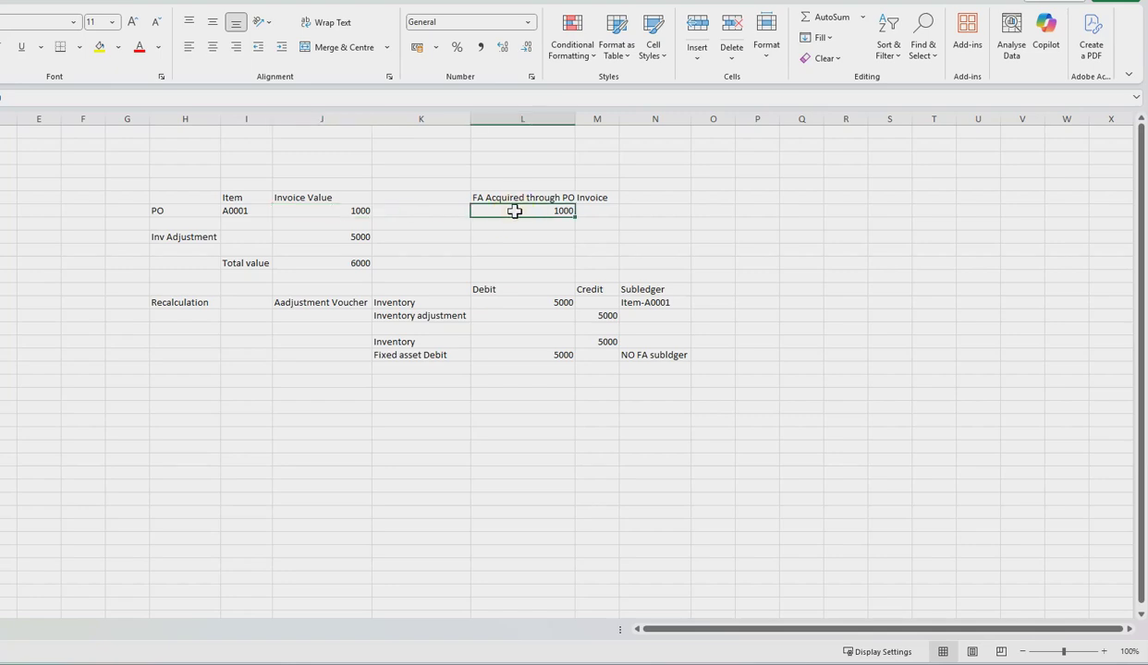
# Step: Explain the 5000 inventory adjustment raising A0001 to 6000 while the FA stays at 1000
pyautogui.click(196, 236)
pyautogui.click(320, 211)
pyautogui.click(340, 237)
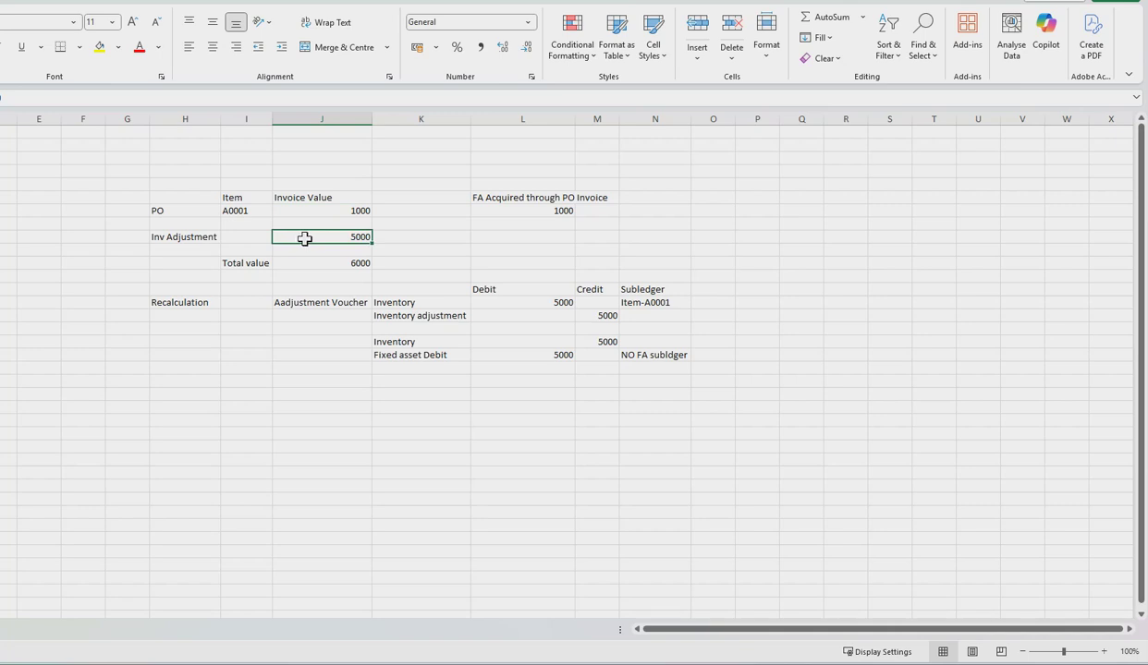
pyautogui.click(327, 265)
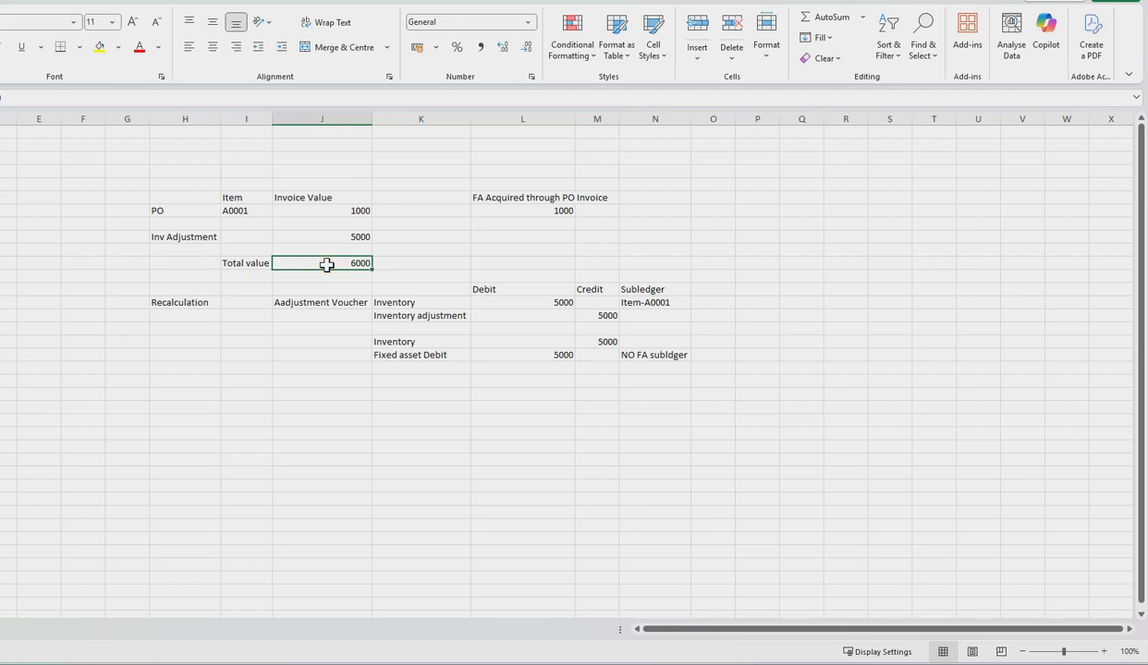
pyautogui.click(246, 212)
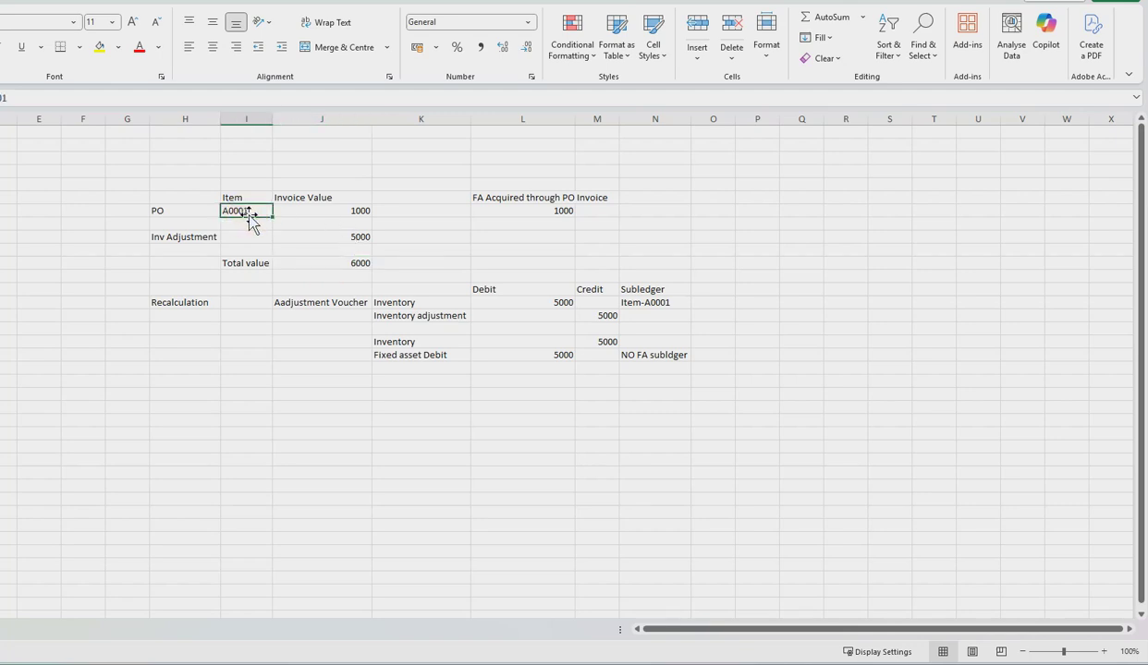
pyautogui.click(298, 264)
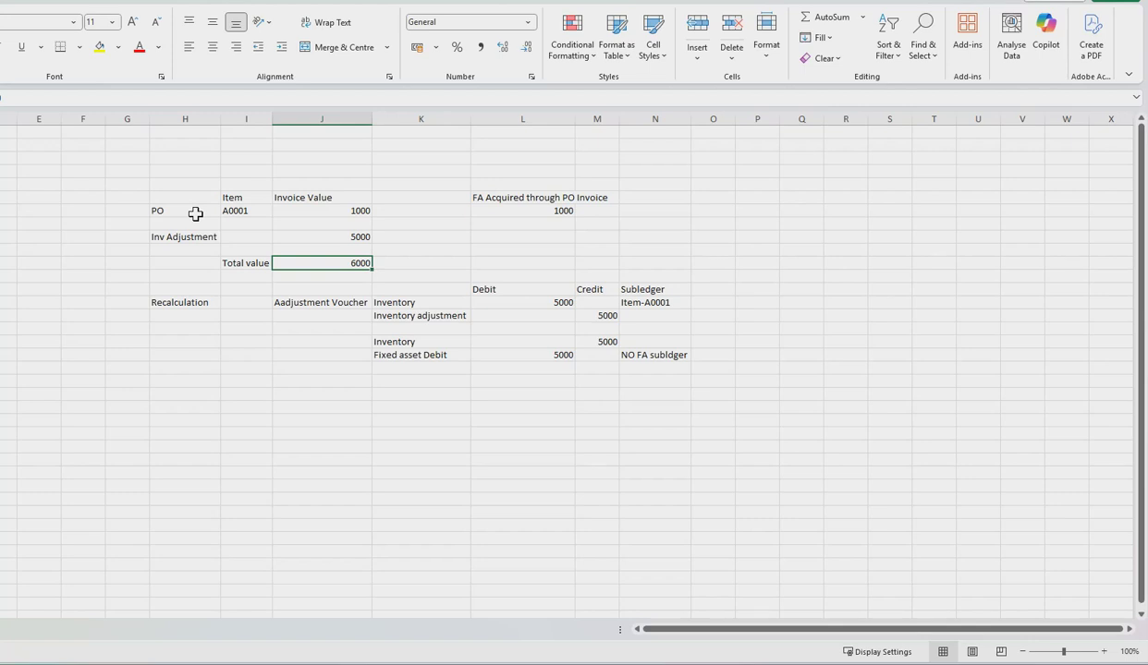
pyautogui.click(545, 211)
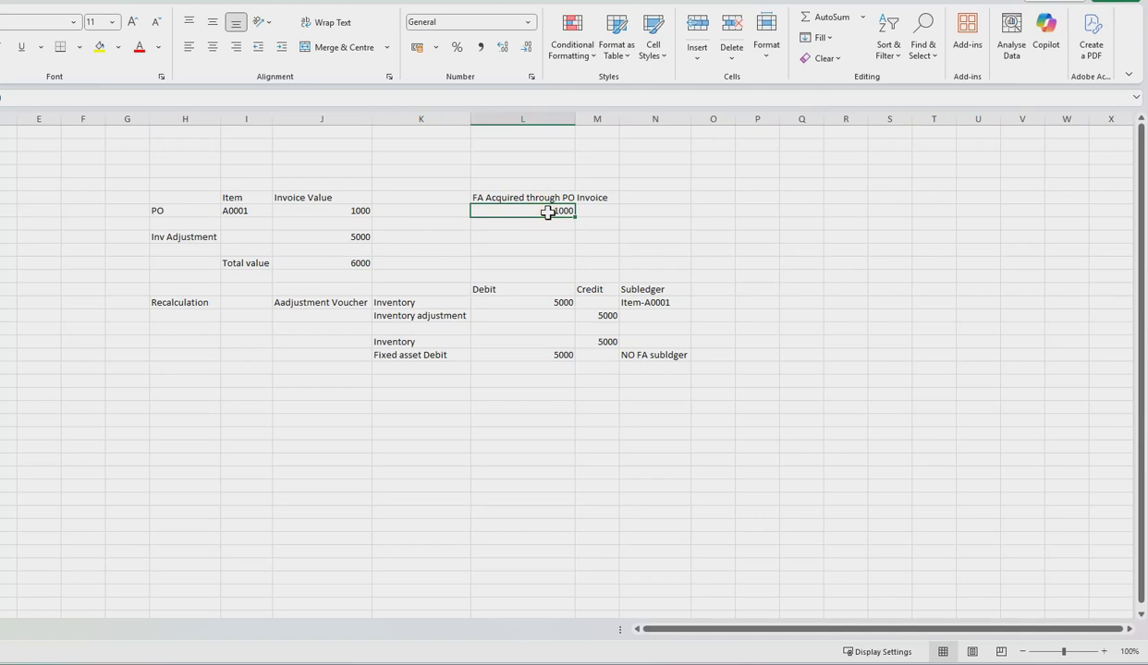
# Step: Explain the recalculation adjustment voucher's 5000 inventory debit and credit lines
pyautogui.click(192, 303)
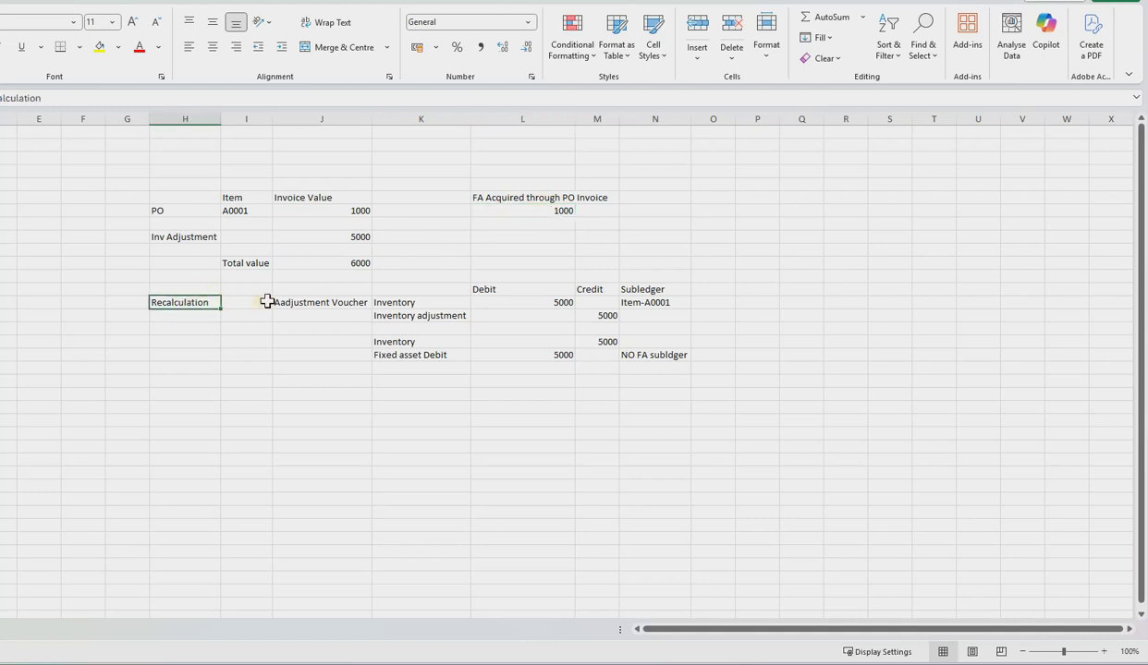
pyautogui.click(329, 302)
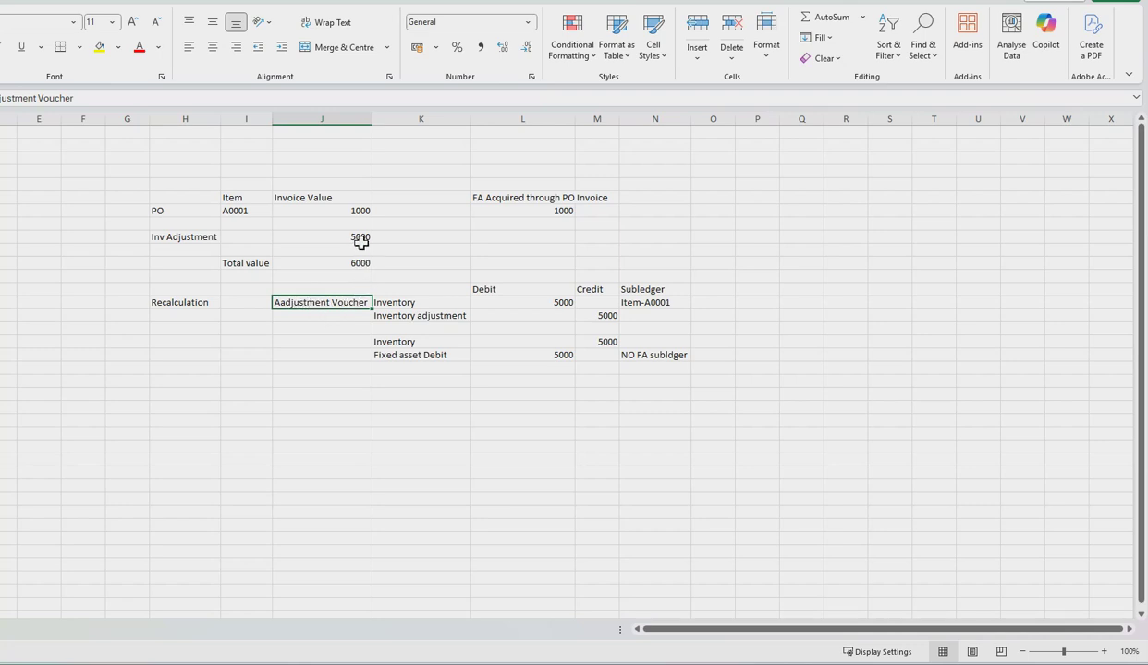
pyautogui.click(443, 303)
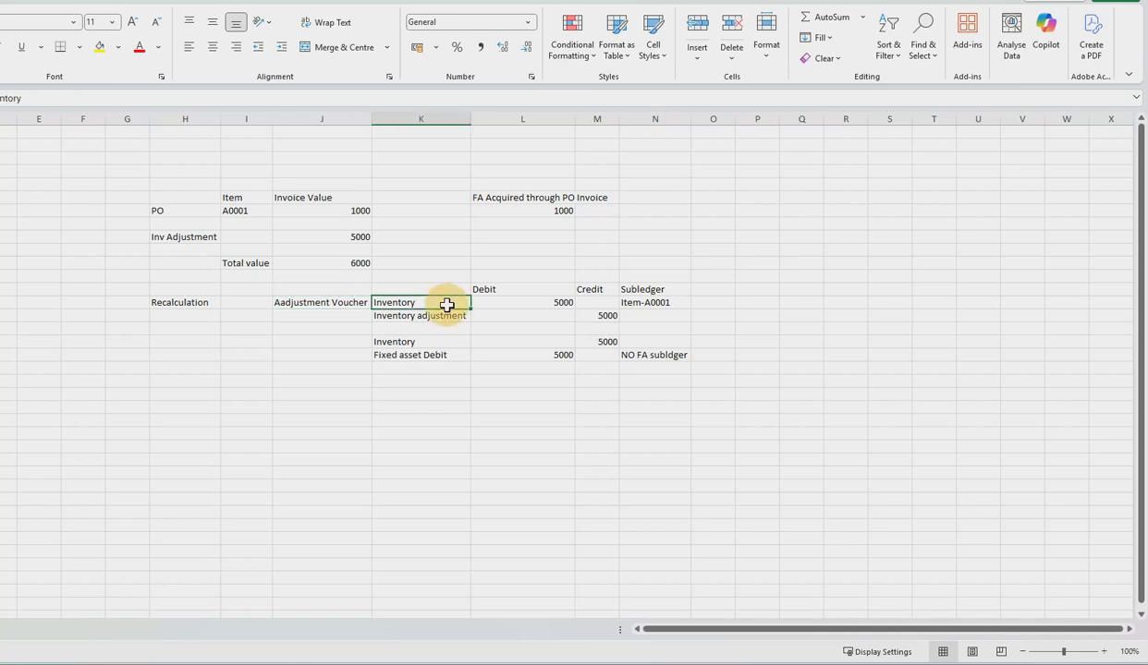
pyautogui.click(544, 303)
pyautogui.click(599, 315)
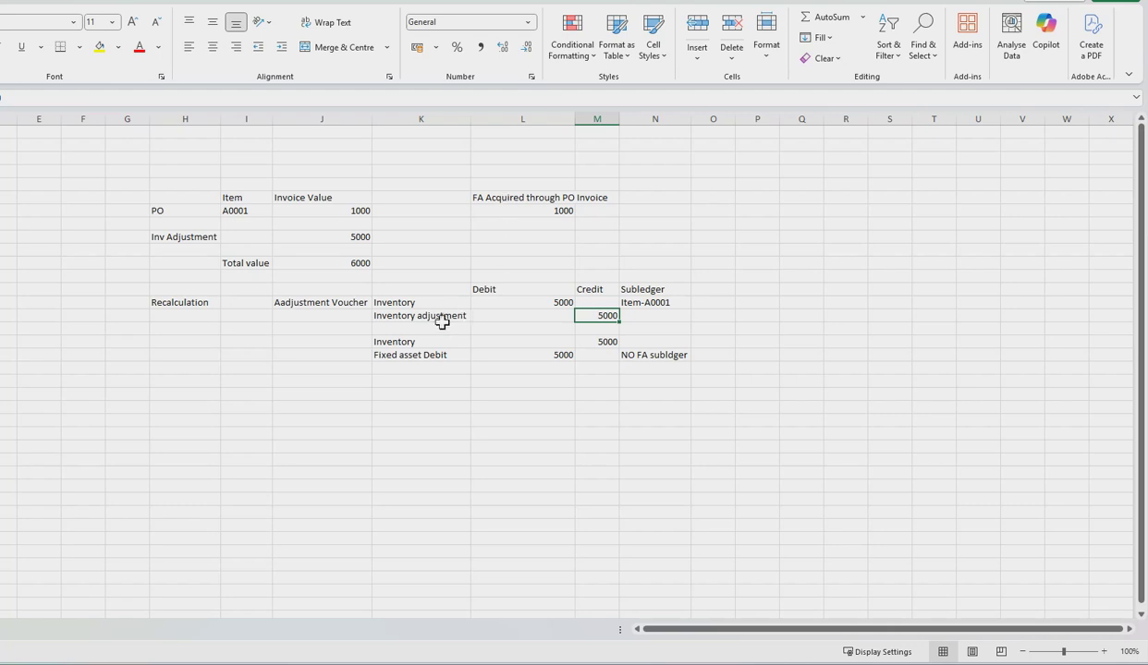
pyautogui.click(404, 301)
pyautogui.click(589, 340)
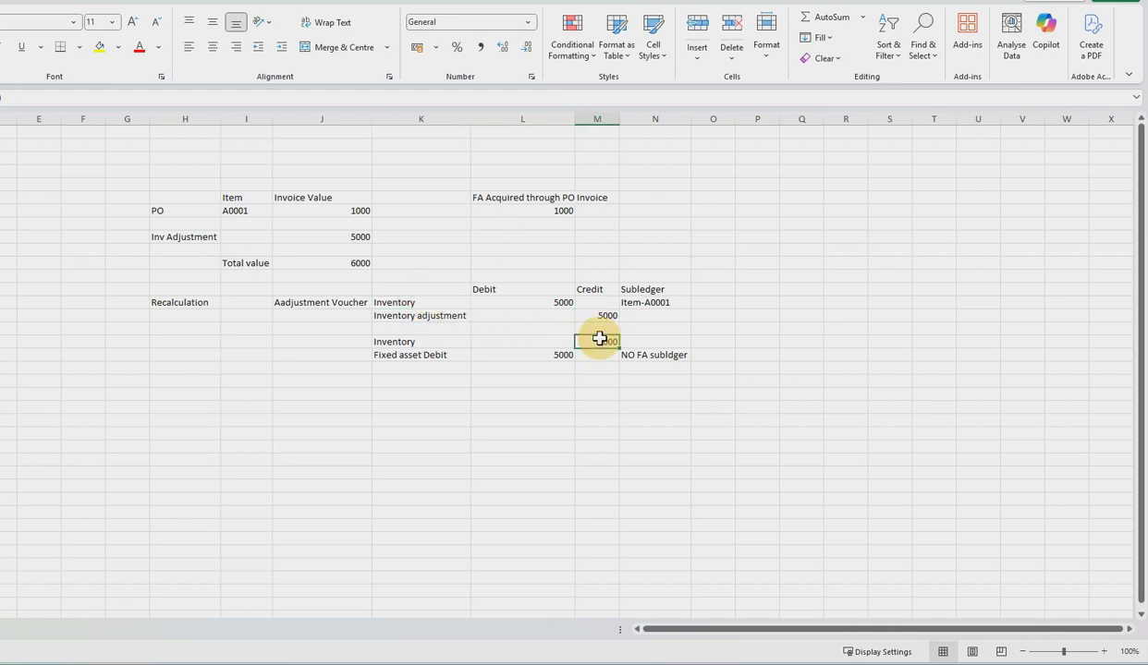
# Step: Color the Fixed asset Debit 5000 'NO FA subldger' row red, then return to Dynamics 365
pyautogui.click(448, 358)
pyautogui.moveTo(461, 362); pyautogui.dragTo(552, 358)
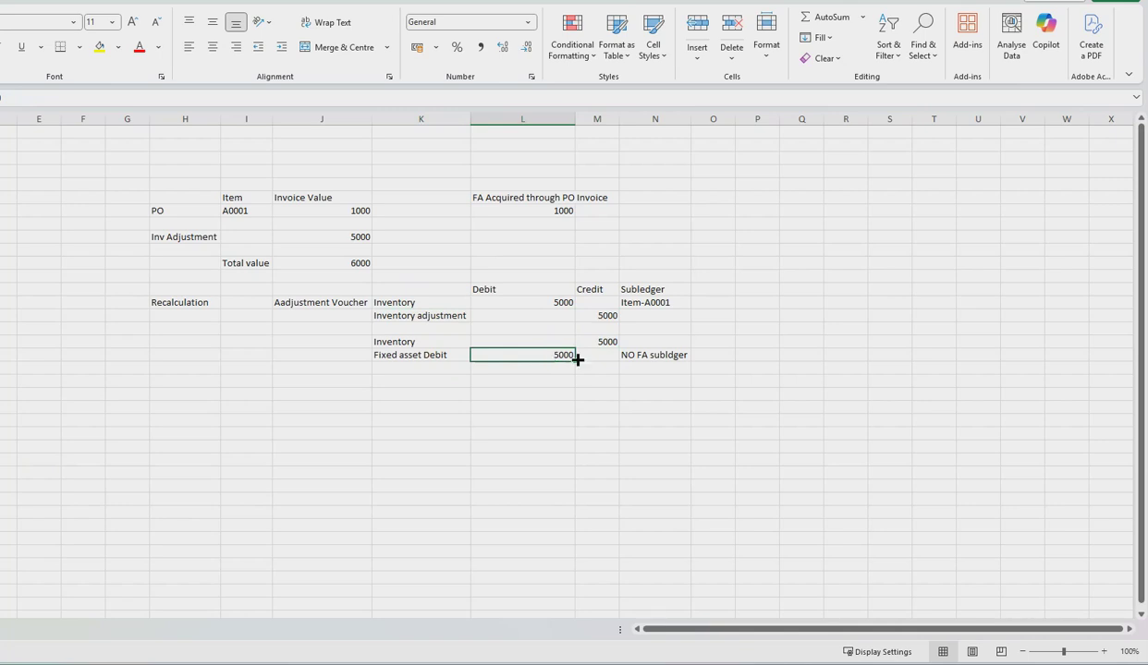
pyautogui.moveTo(398, 356); pyautogui.dragTo(647, 356)
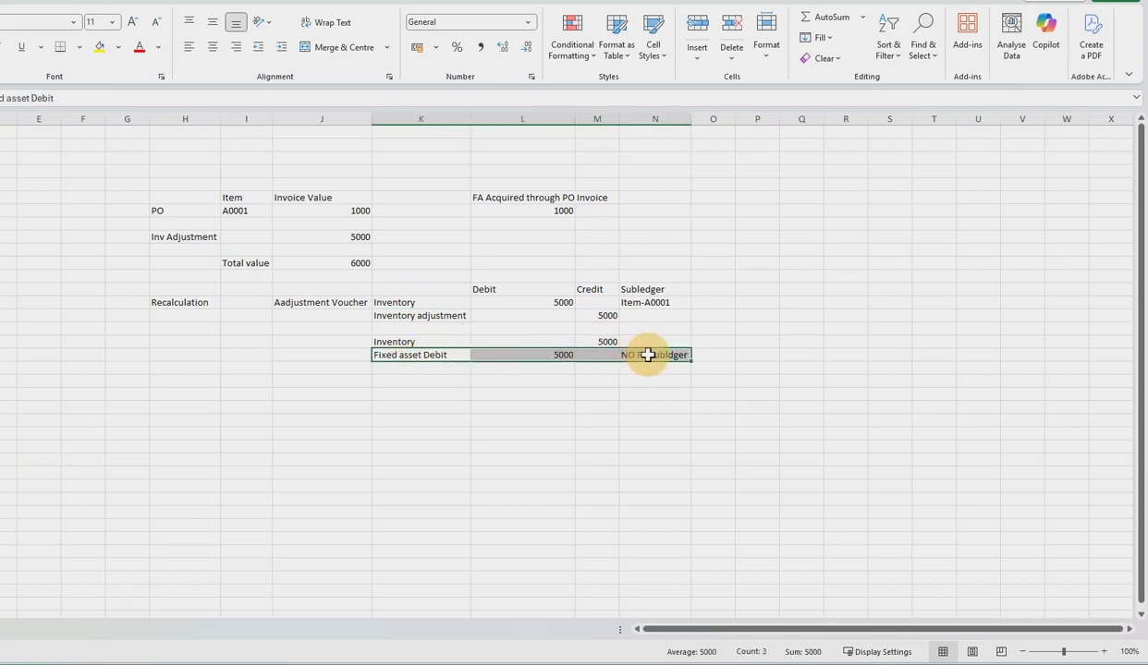
pyautogui.click(144, 47)
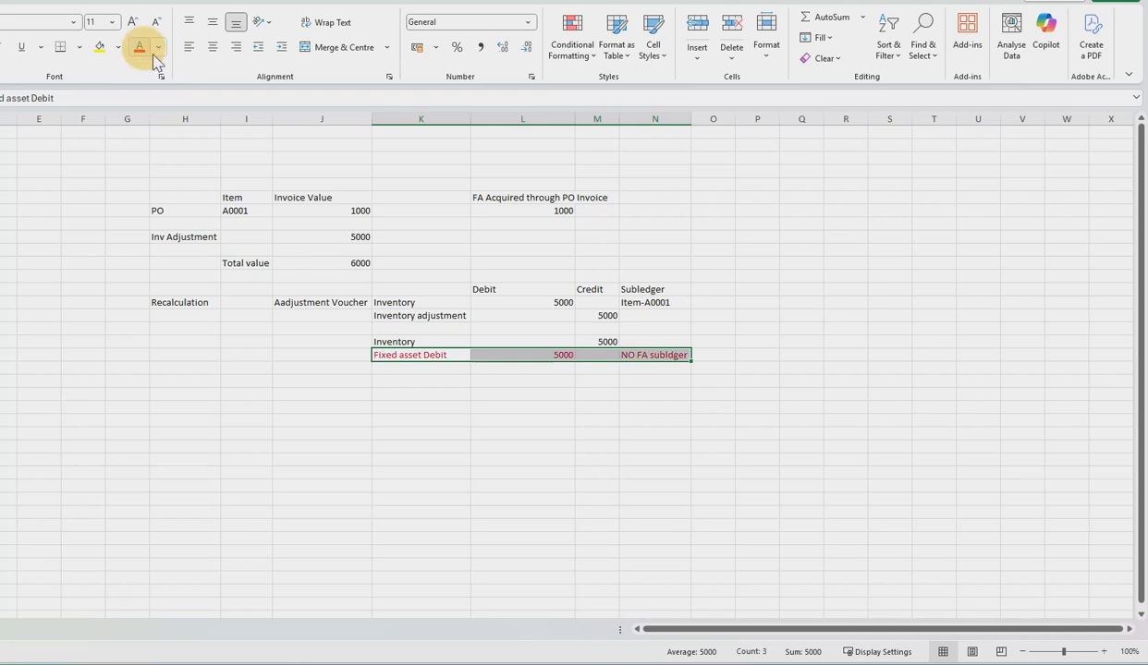
pyautogui.moveTo(625, 366); pyautogui.dragTo(639, 355)
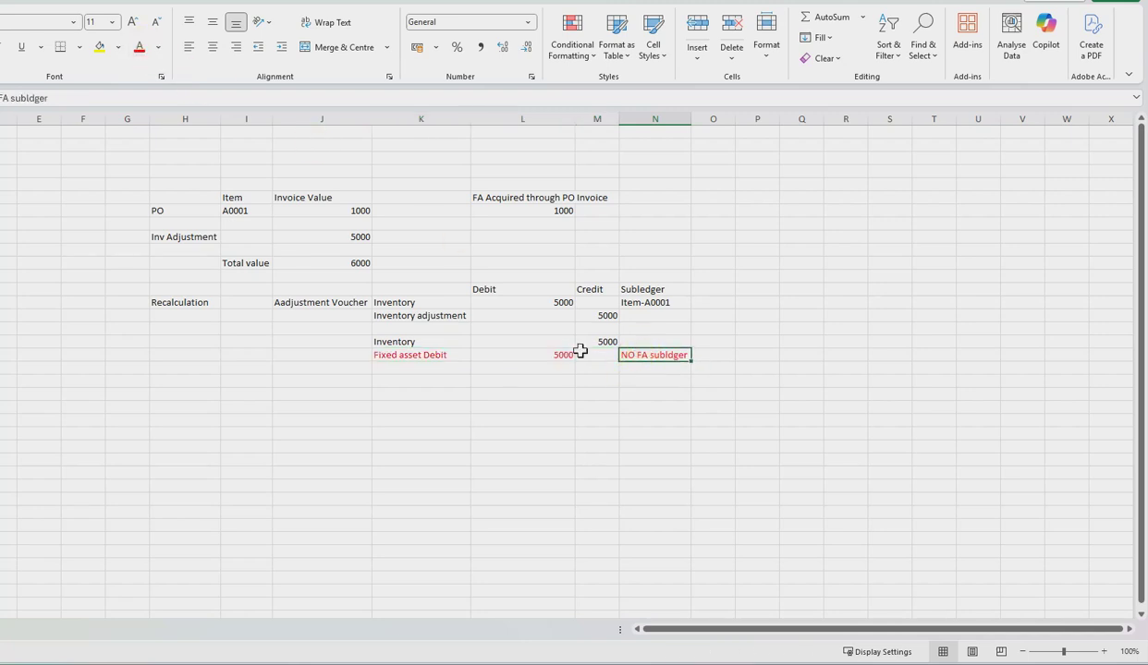
pyautogui.click(559, 210)
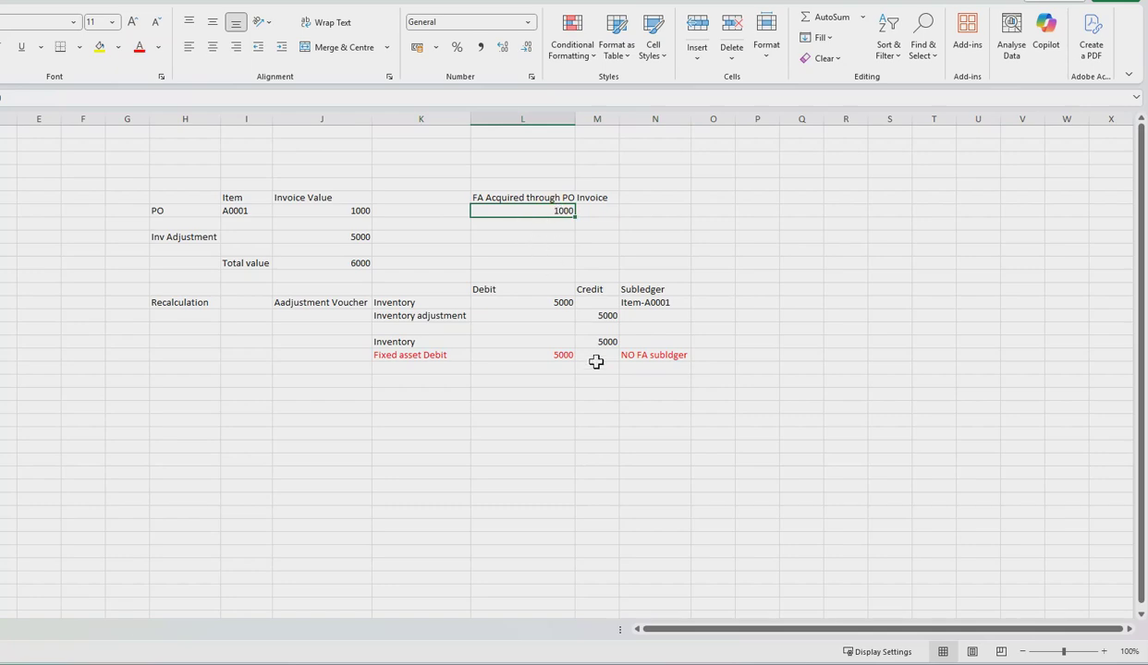
pyautogui.click(671, 654)
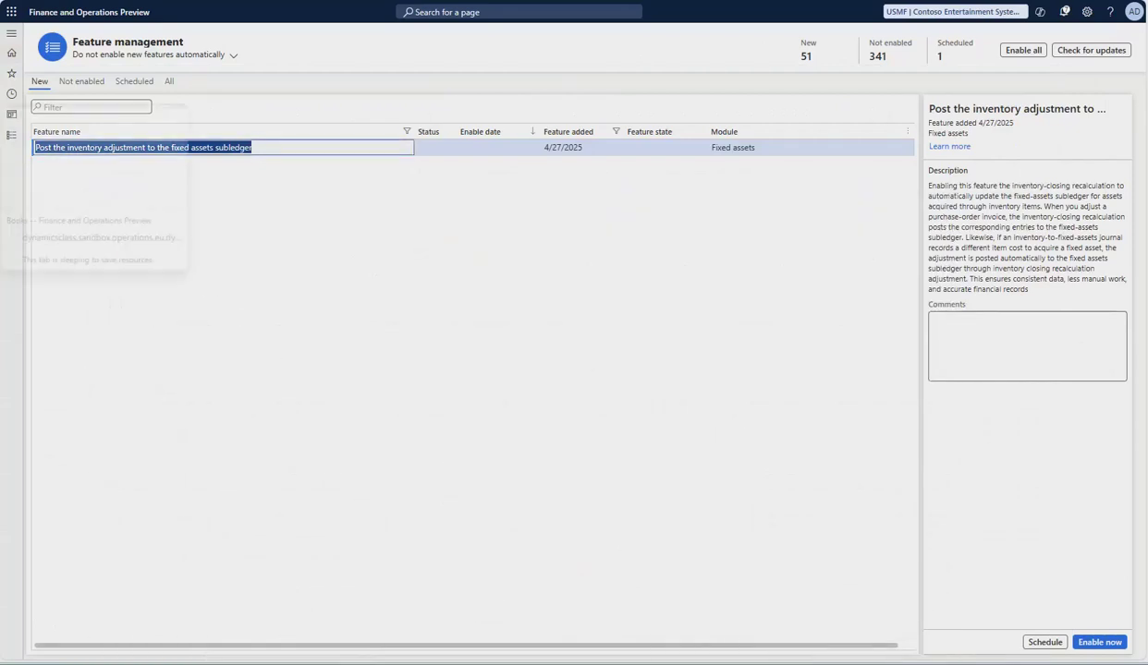
# Step: On COMP-000009's SLSL book, check the 1,000.00 acquisition transaction and expand Purchase/Sale details
pyautogui.click(92, 3)
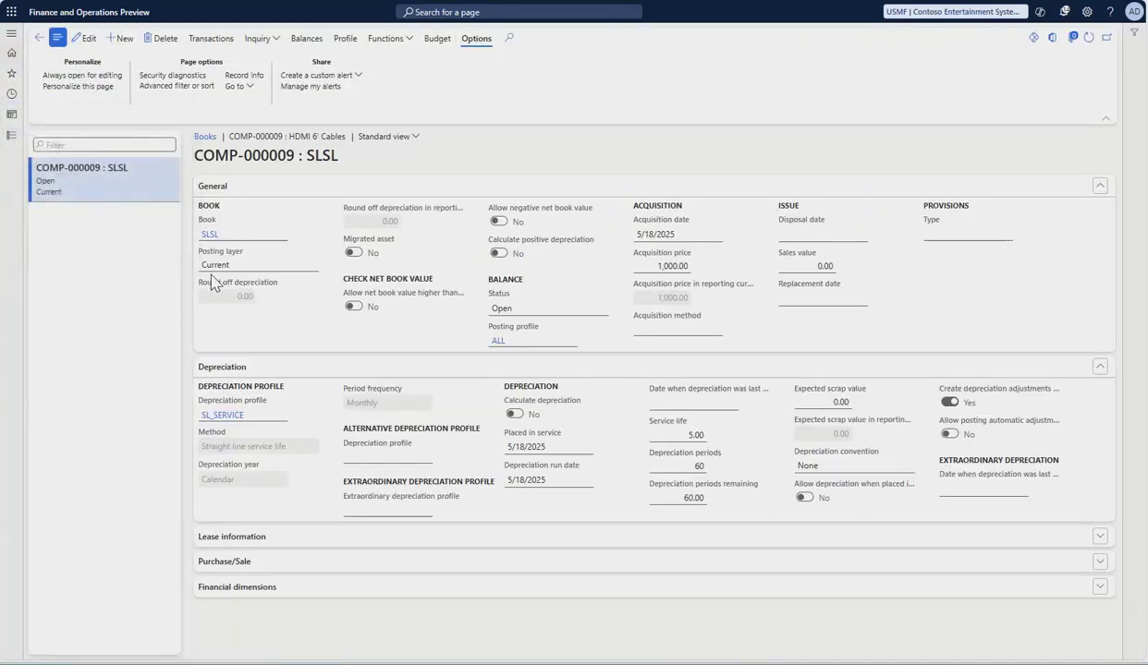
pyautogui.click(670, 265)
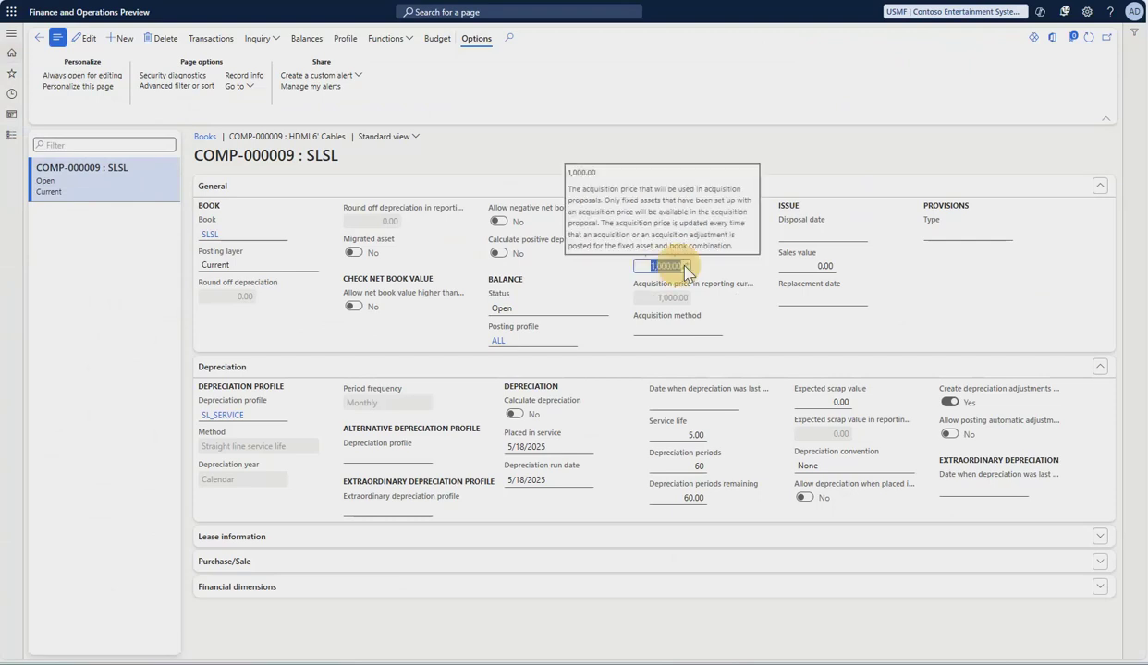
pyautogui.click(210, 37)
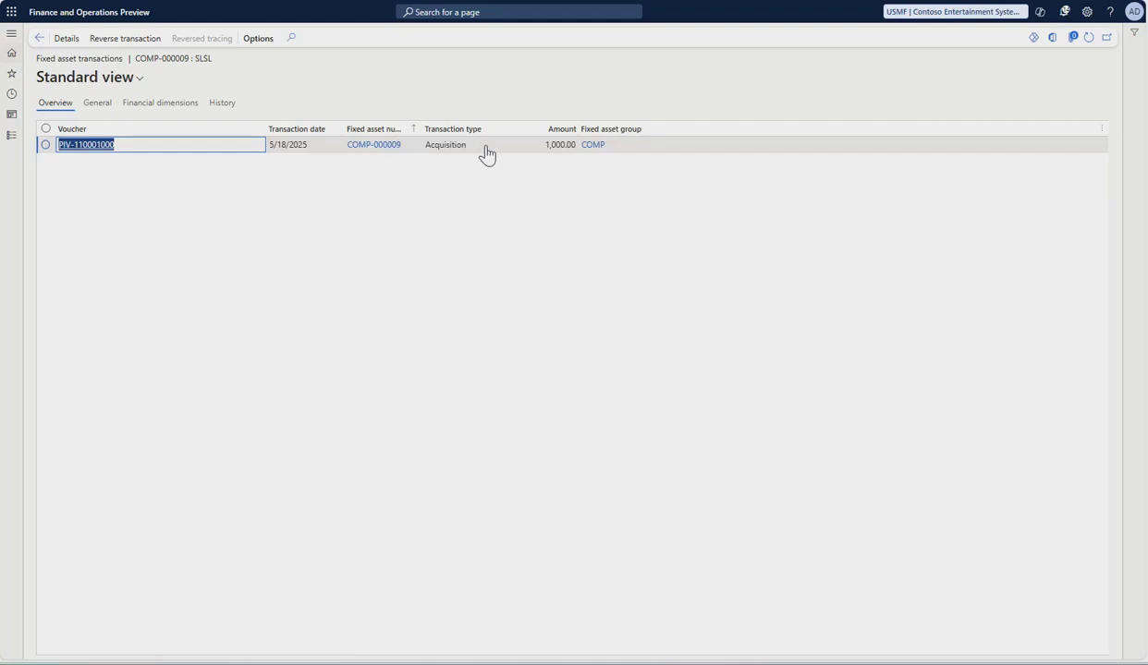
pyautogui.click(38, 37)
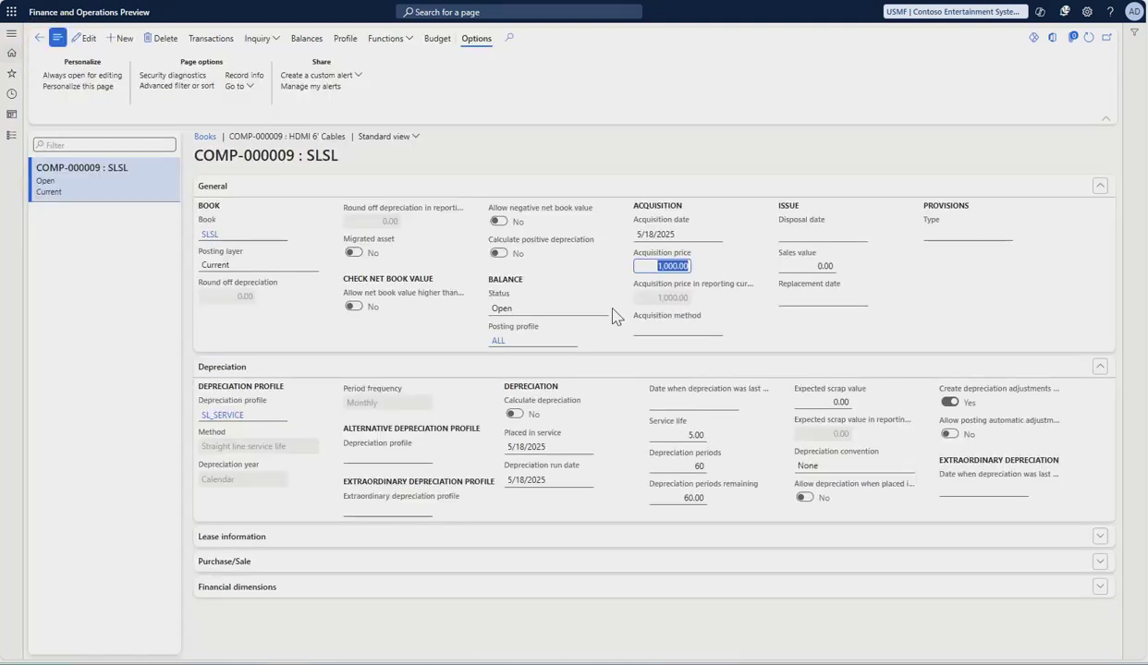
pyautogui.click(314, 561)
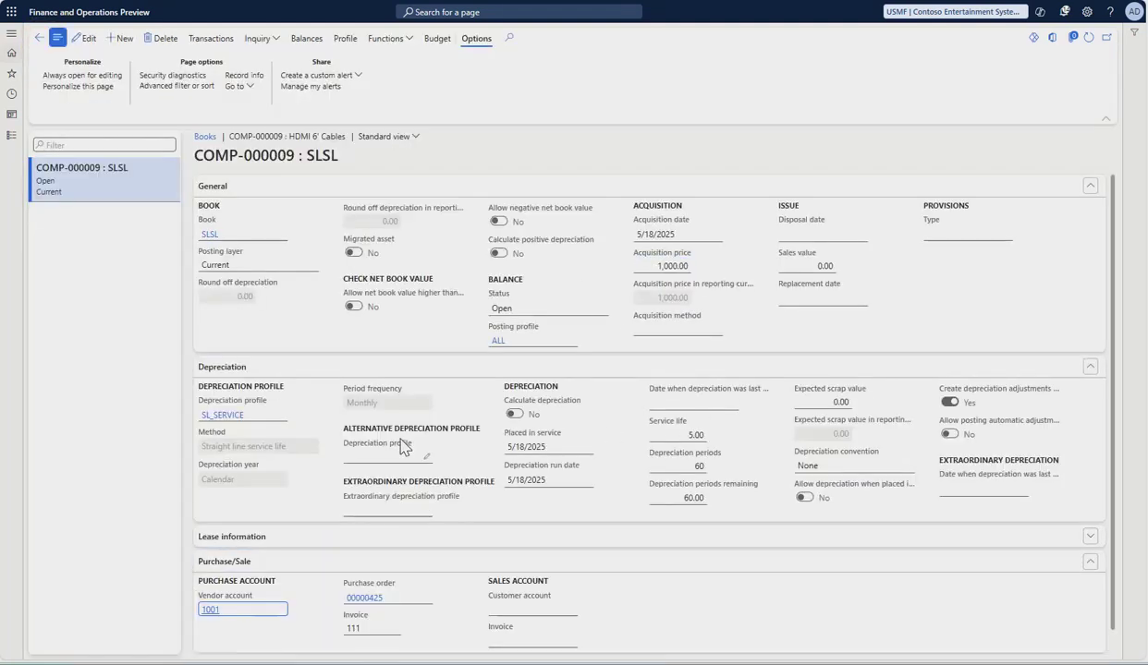
pyautogui.scroll(-1, 360, 499)
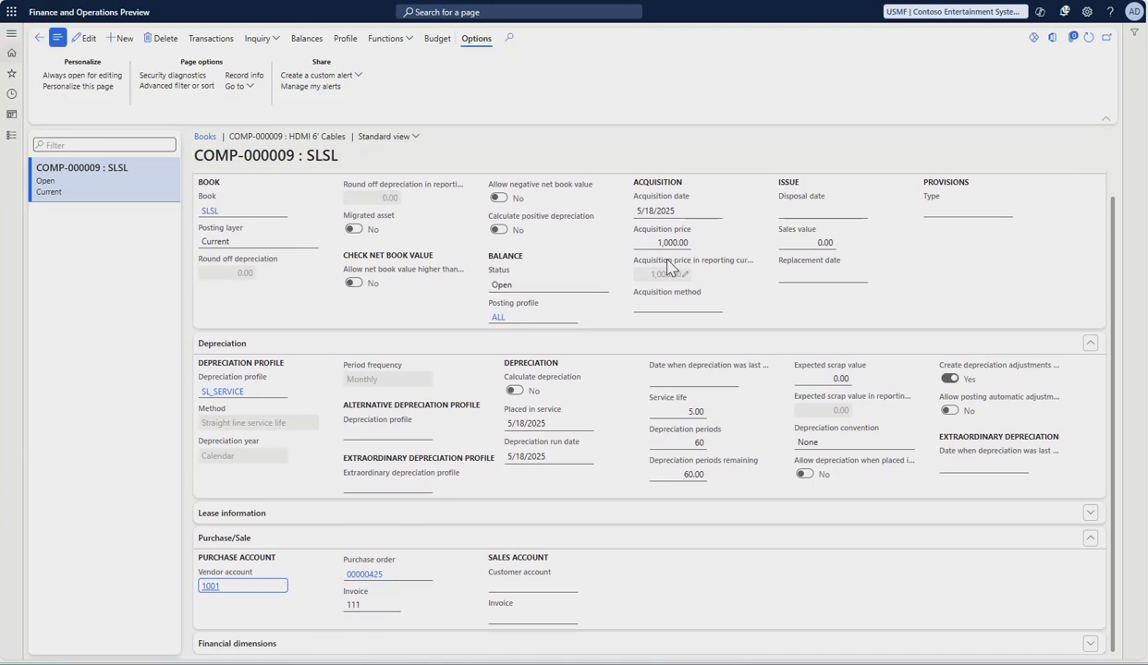
pyautogui.click(259, 38)
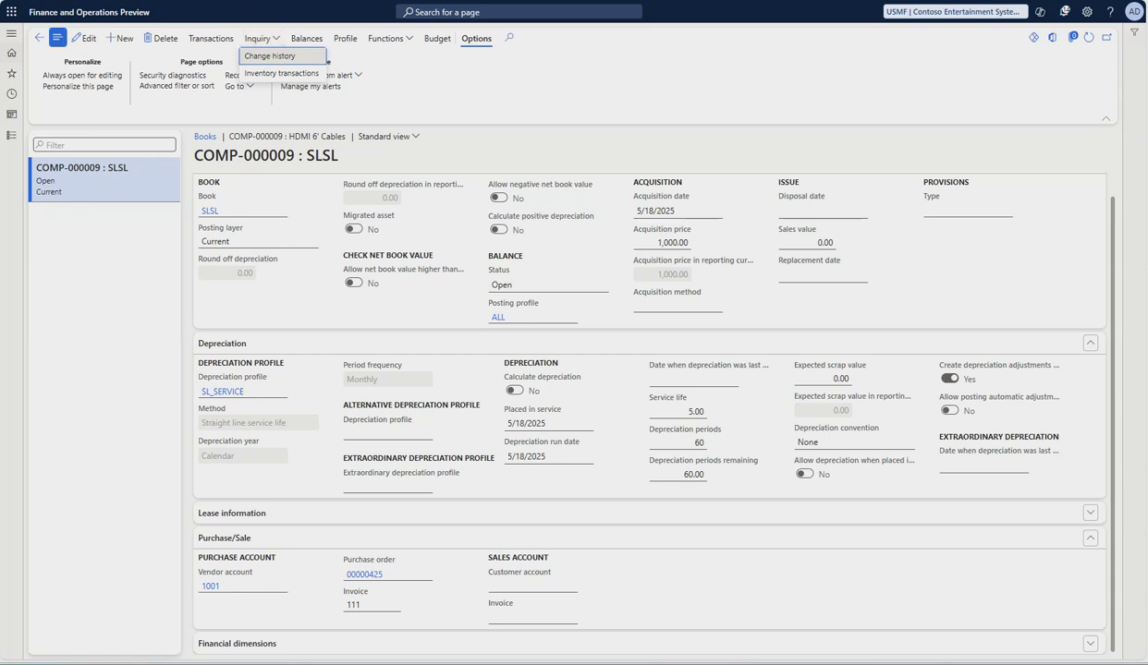
# Step: Review the purchase inventory transaction: 1,000.00 cost plus 5,000.00 adjustment, totaling 6,000.00
pyautogui.click(264, 78)
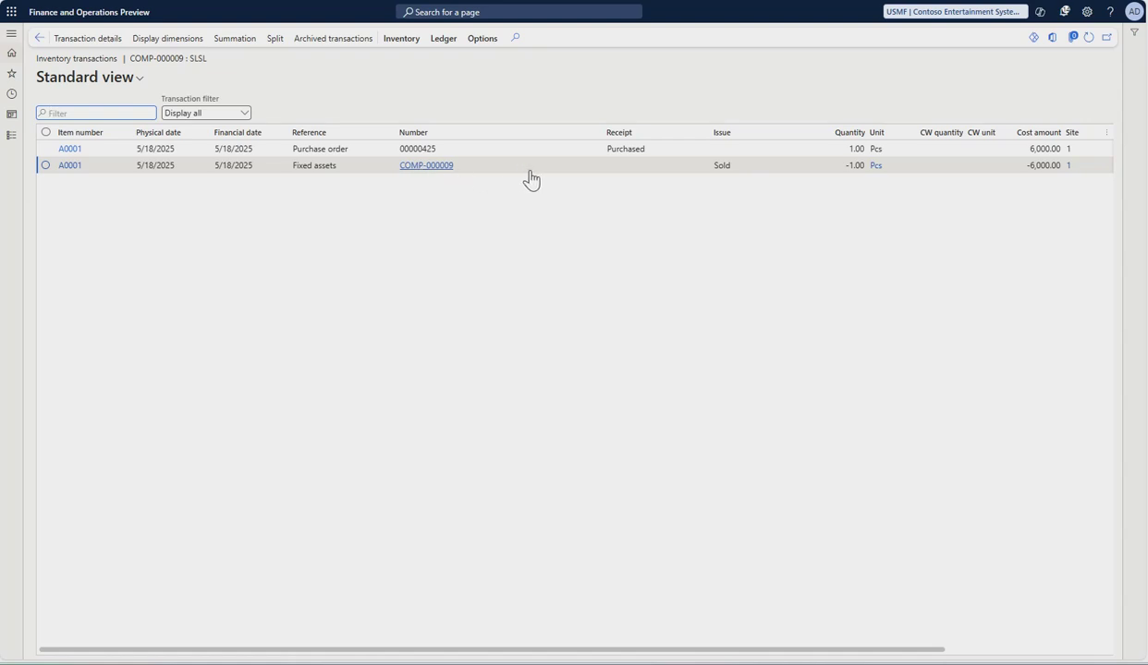
pyautogui.click(694, 149)
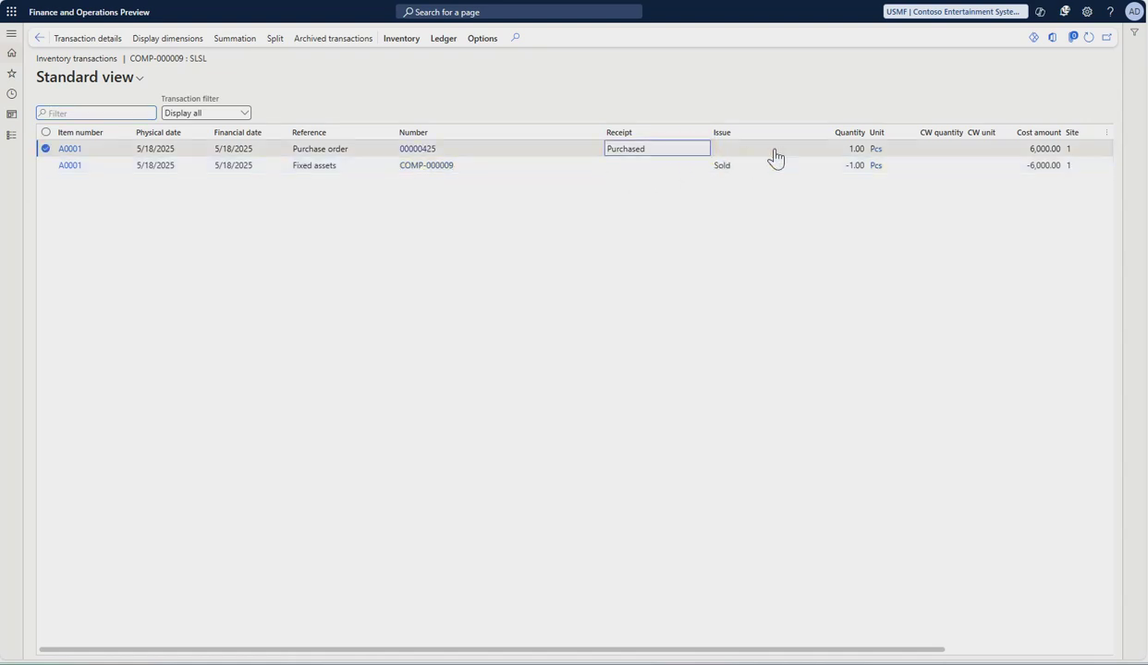
pyautogui.click(1033, 148)
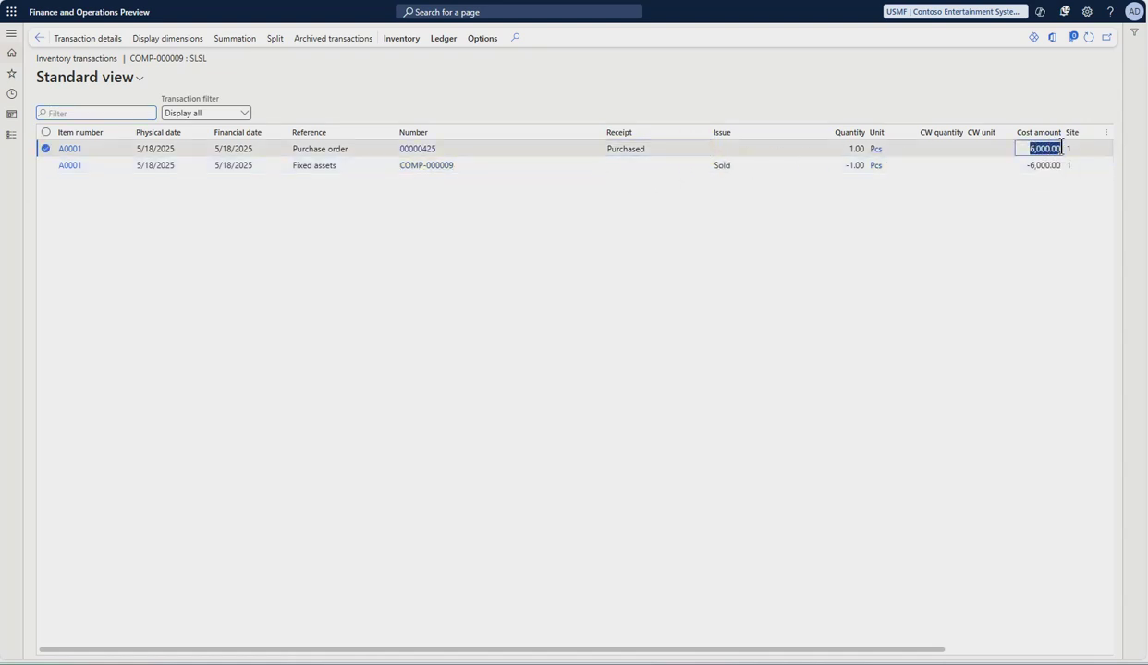
pyautogui.click(69, 38)
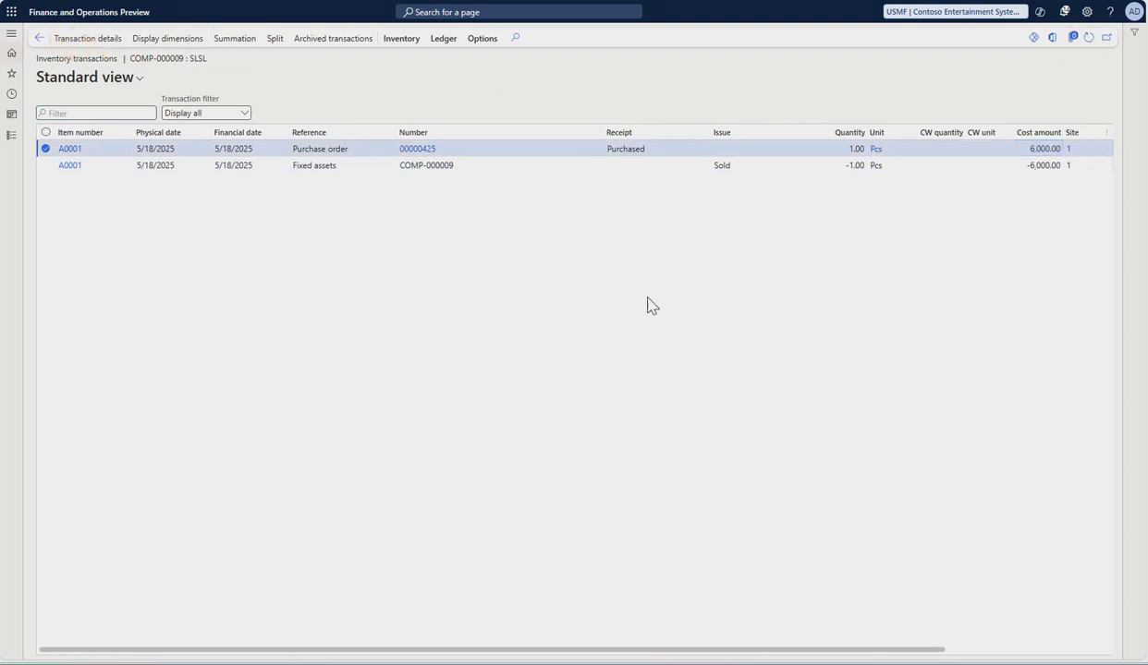
pyautogui.click(790, 333)
pyautogui.click(789, 363)
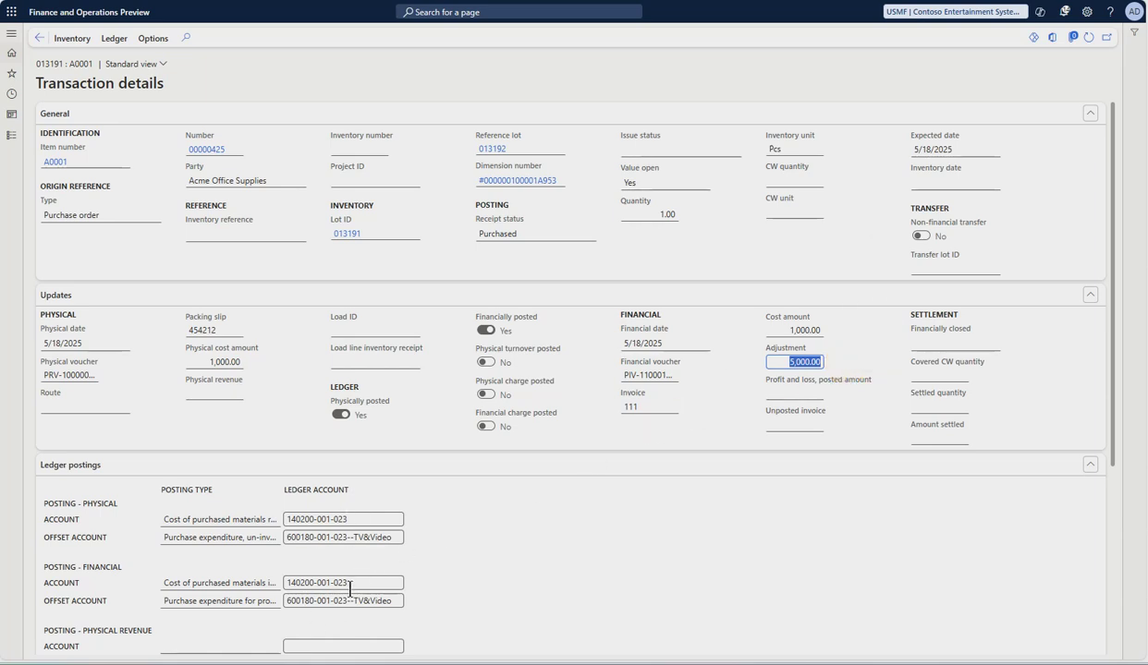
# Step: Check the fixed assets issue transaction and return to COMP-000009's SLSL book
pyautogui.click(39, 37)
pyautogui.click(474, 166)
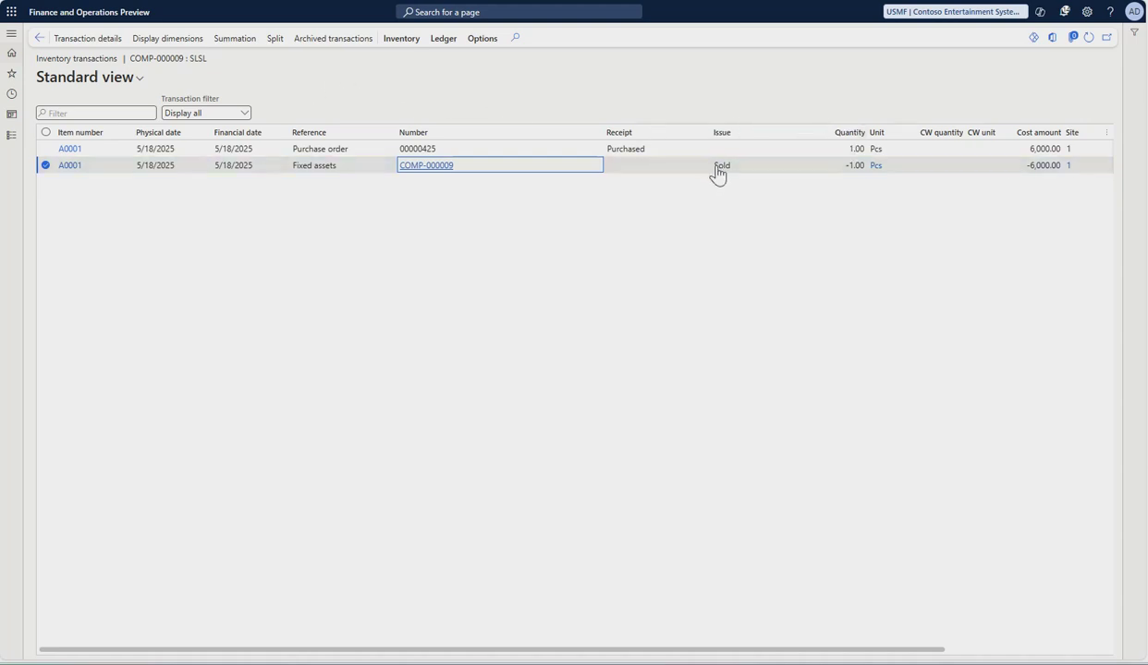
pyautogui.click(109, 67)
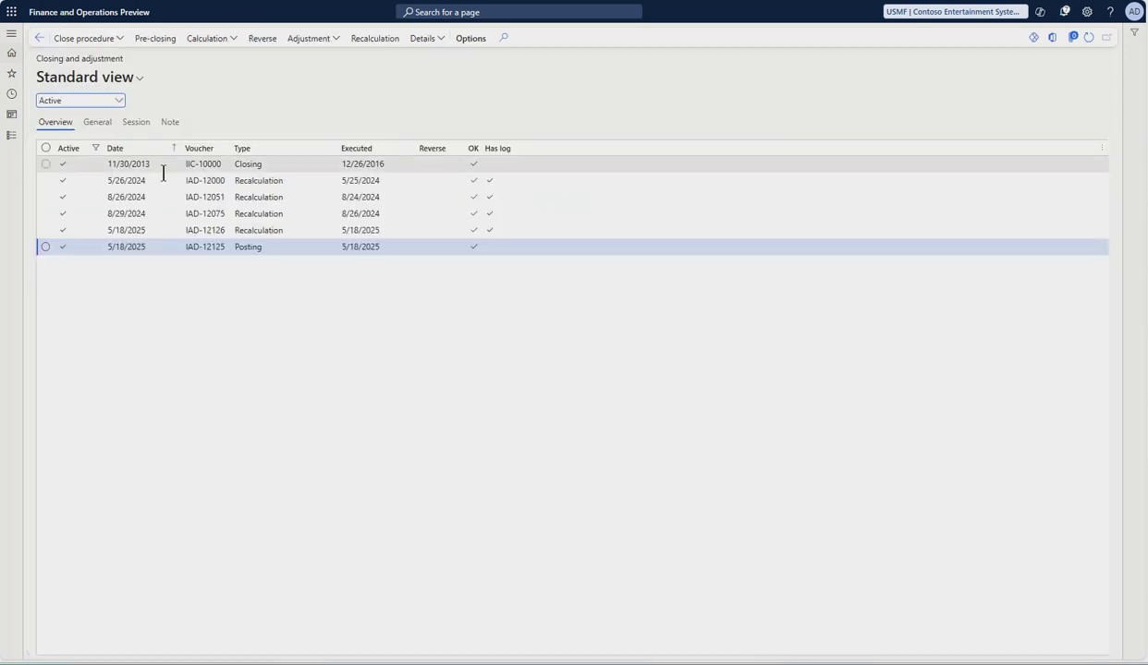
# Step: Review the IAD-12126 recalculation and IAD-12125 closing entries and the adjustment types
pyautogui.click(365, 231)
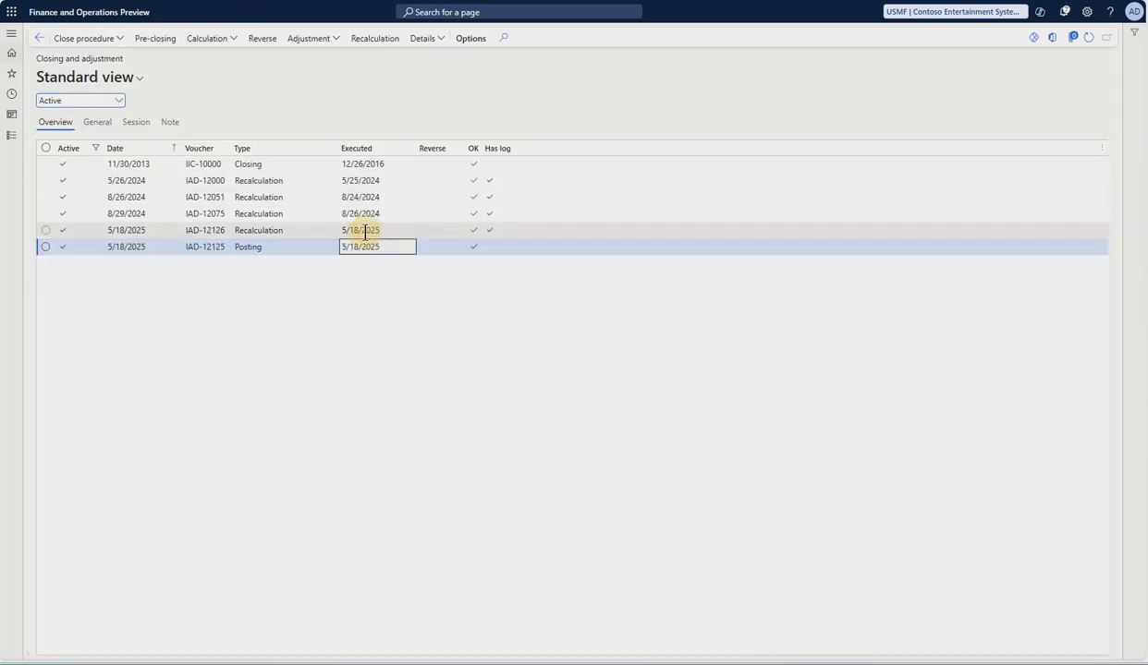
pyautogui.click(277, 248)
pyautogui.click(314, 40)
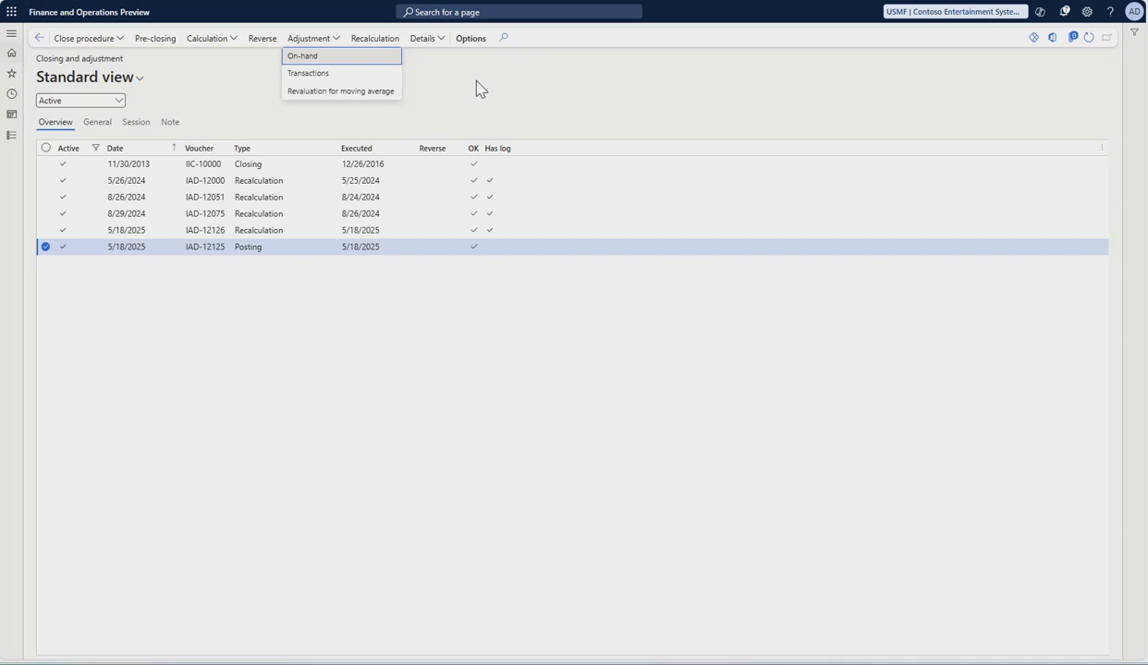
pyautogui.click(301, 234)
pyautogui.click(298, 237)
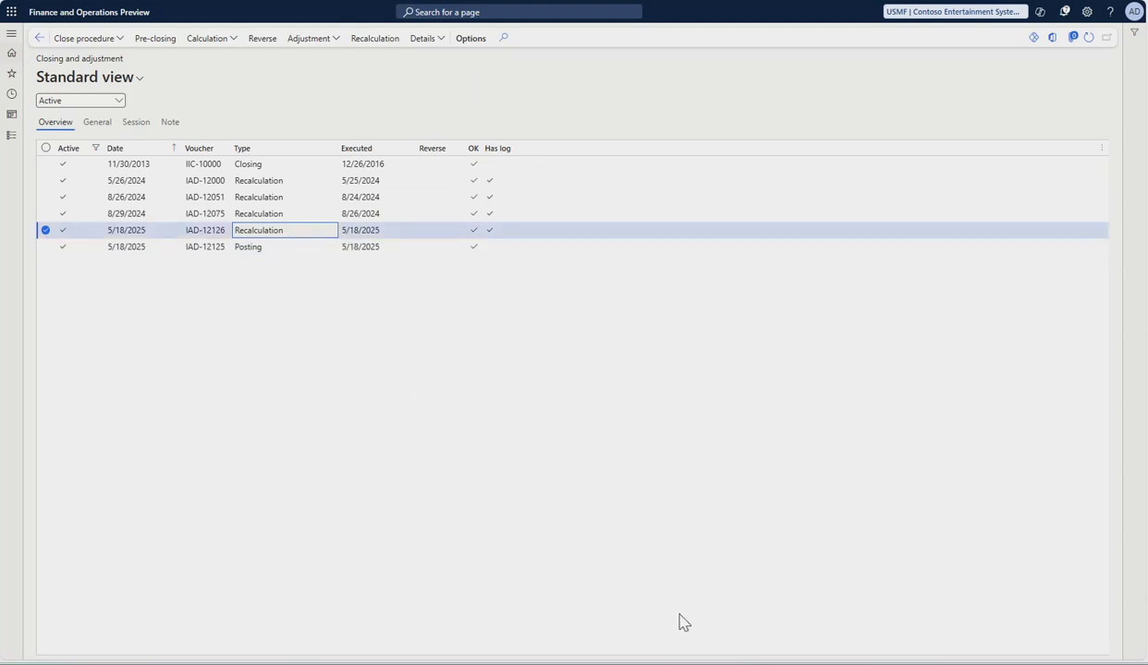
# Step: Check the Excel posting notes, then return to Finance and Operations
pyautogui.click(737, 615)
pyautogui.click(328, 353)
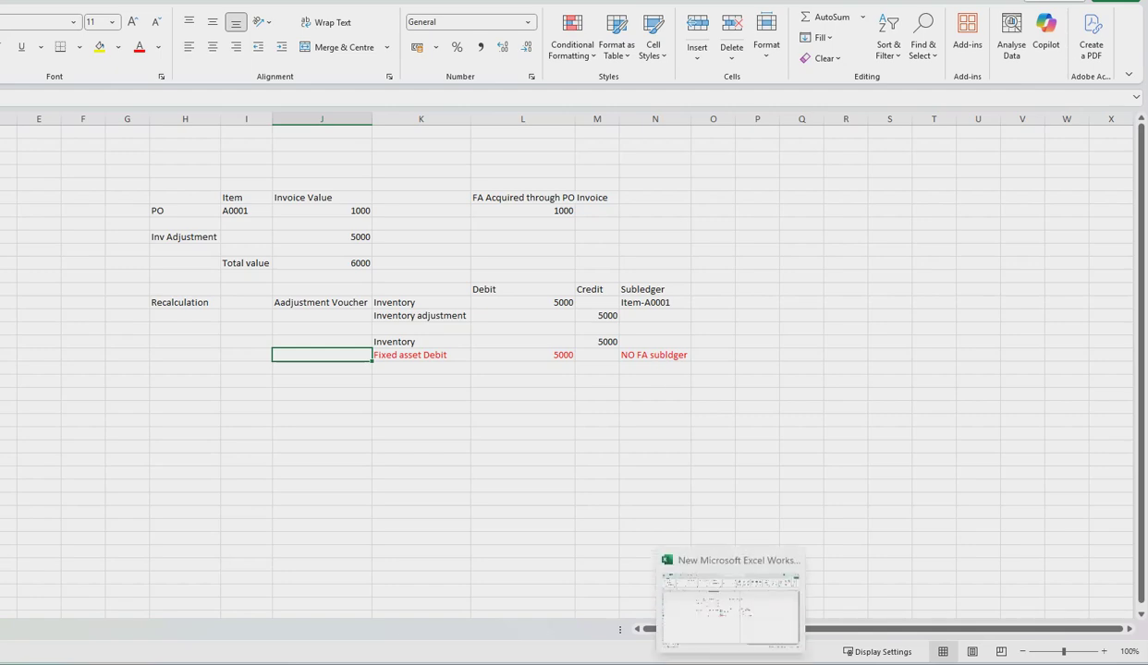
pyautogui.click(727, 610)
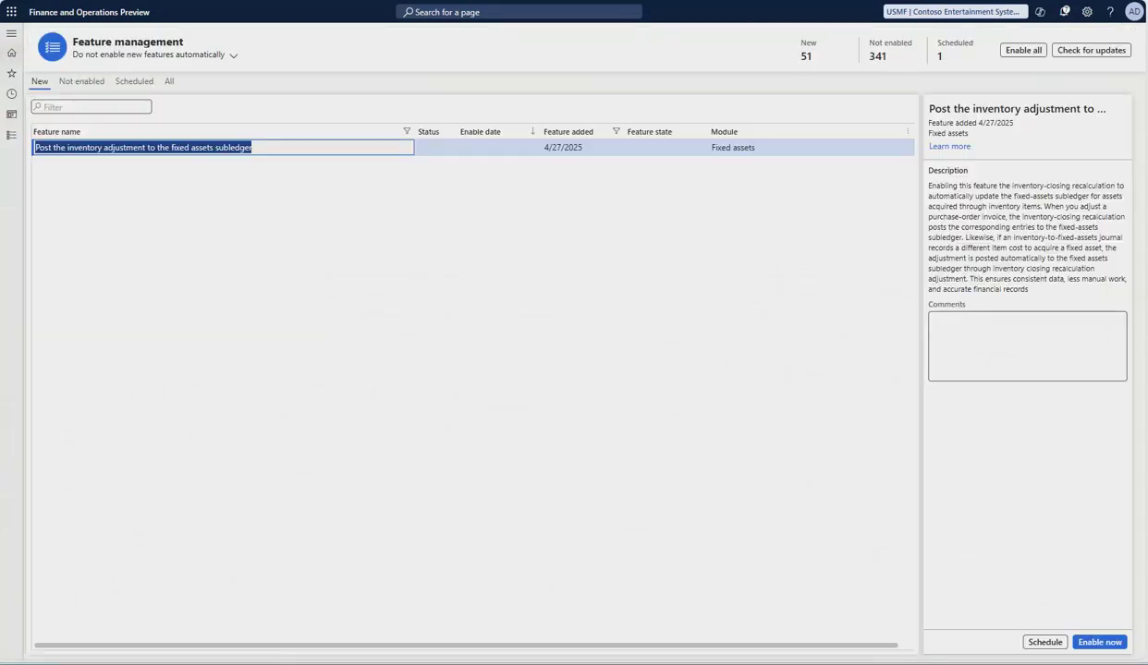
# Step: Enable the 'Post the inventory adjustment to the fixed assets subledger' feature
pyautogui.click(471, 148)
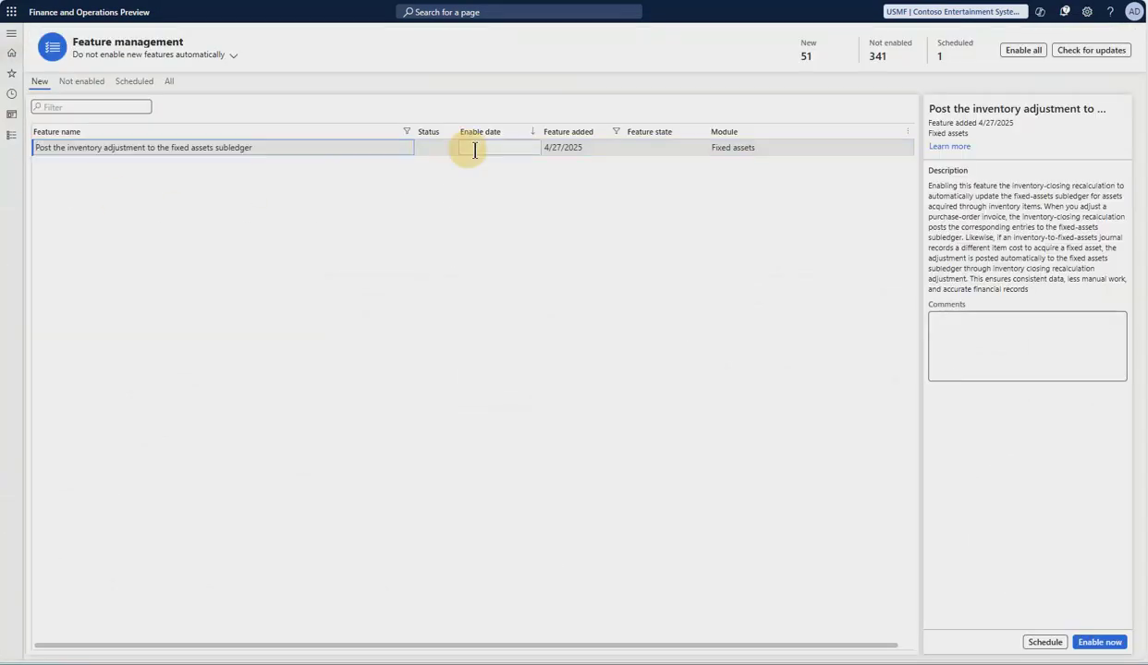
pyautogui.click(1081, 644)
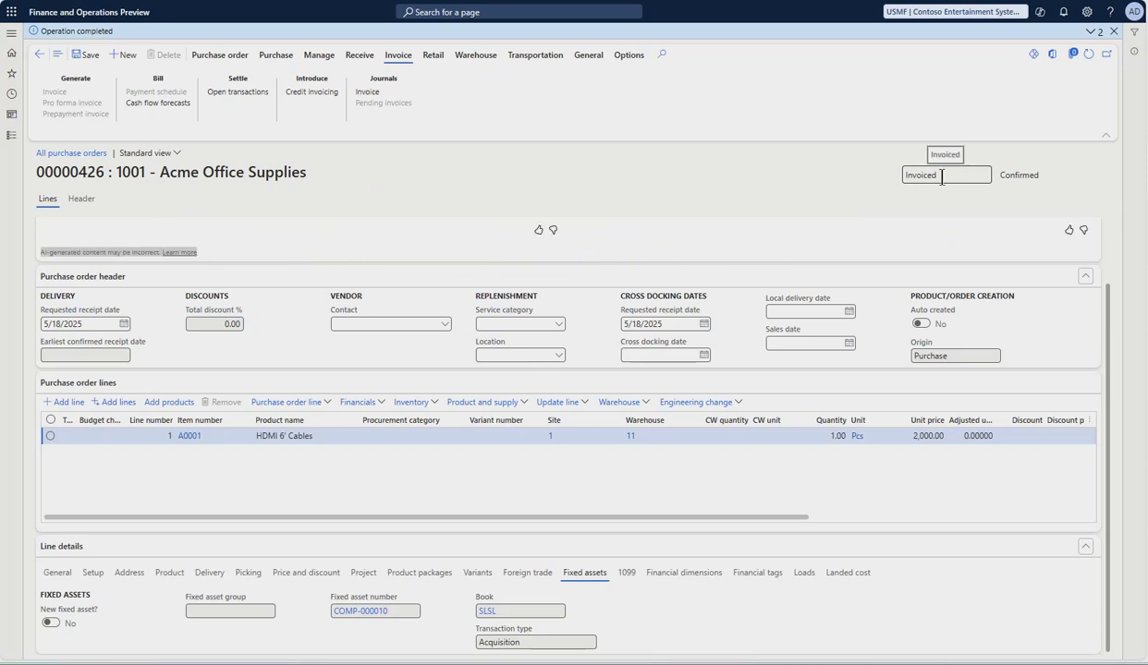
# Step: Refresh the acquired fixed assets list and open COMP-000010, checking its 2,000 net book value
pyautogui.moveTo(940, 174); pyautogui.dragTo(869, 190)
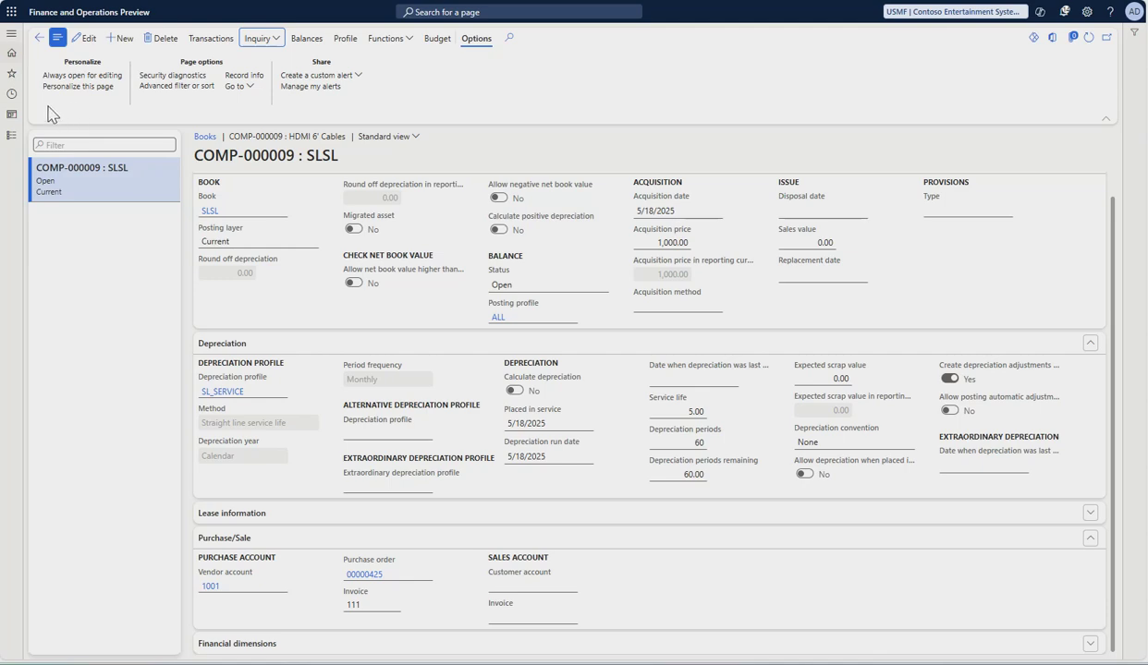
pyautogui.click(38, 38)
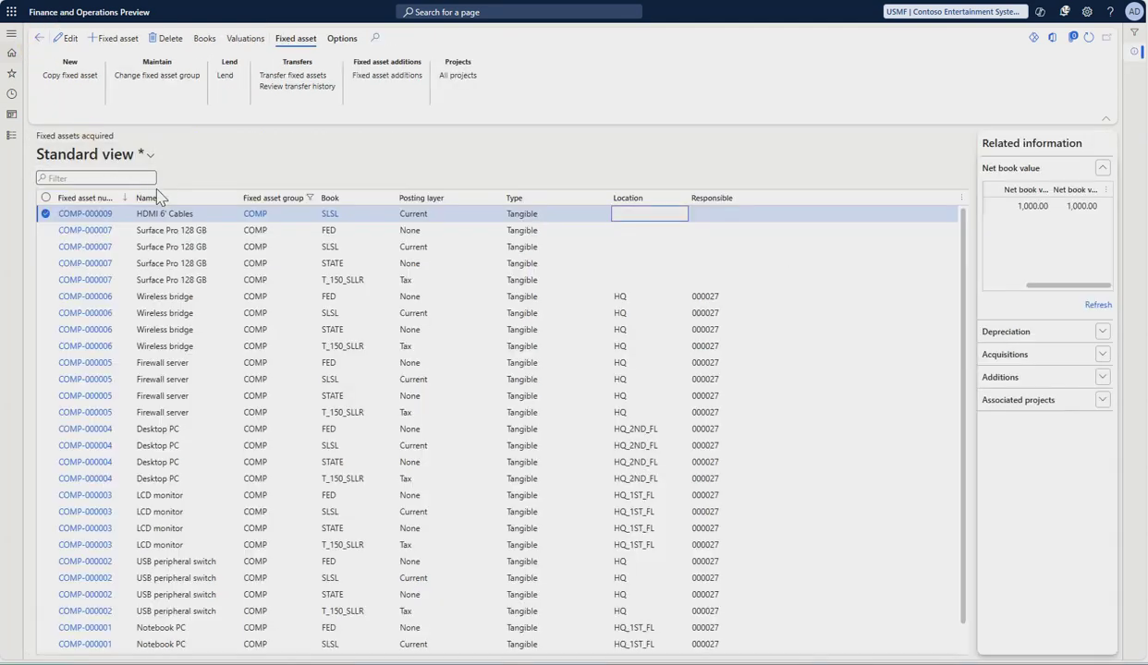
pyautogui.click(1089, 37)
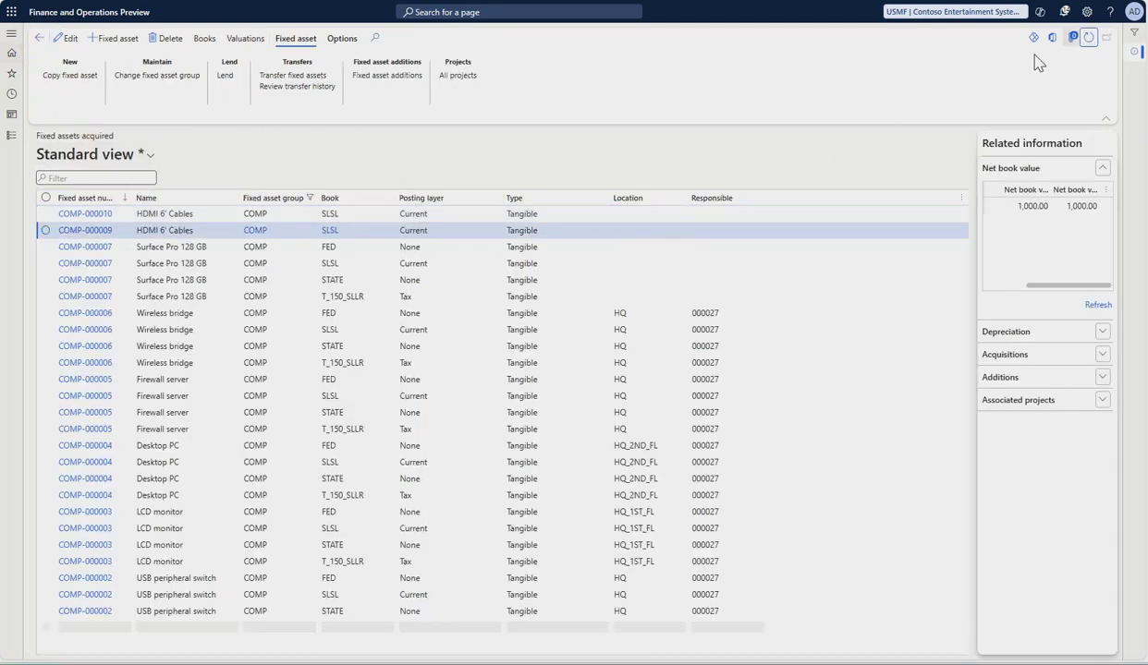
pyautogui.click(351, 214)
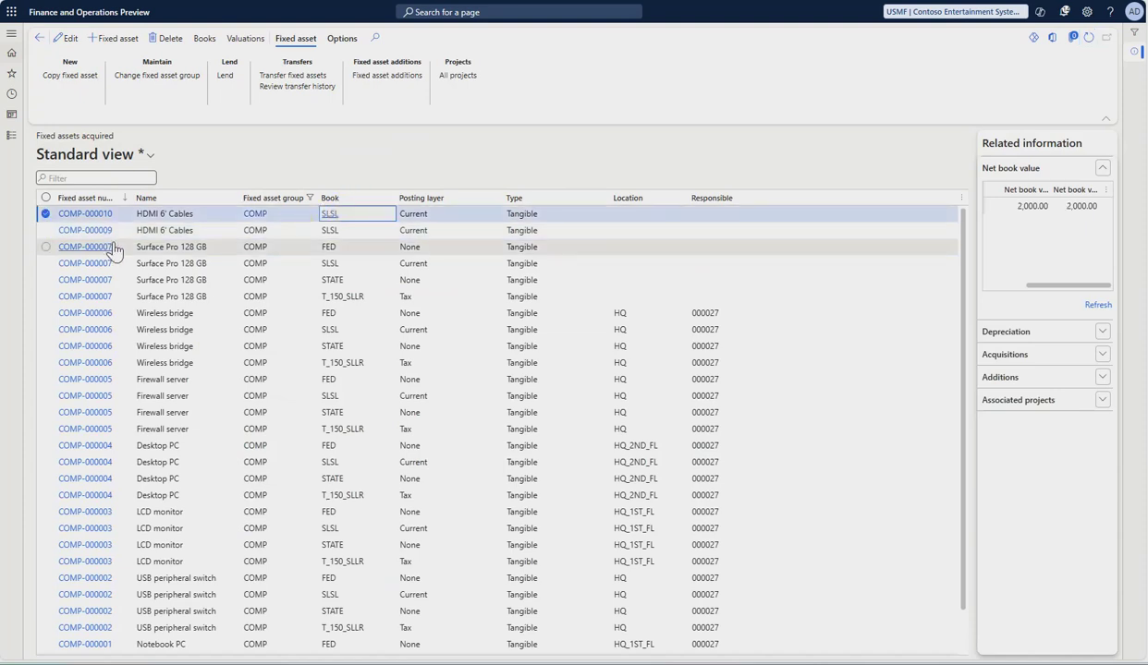
pyautogui.doubleClick(629, 217)
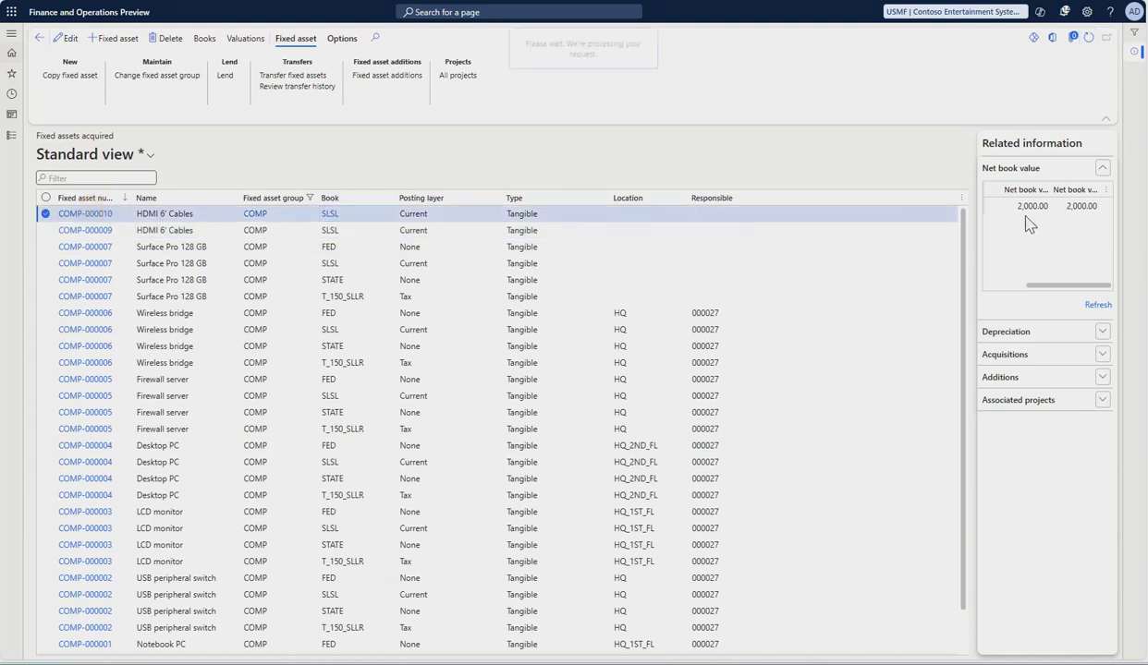
pyautogui.click(1133, 51)
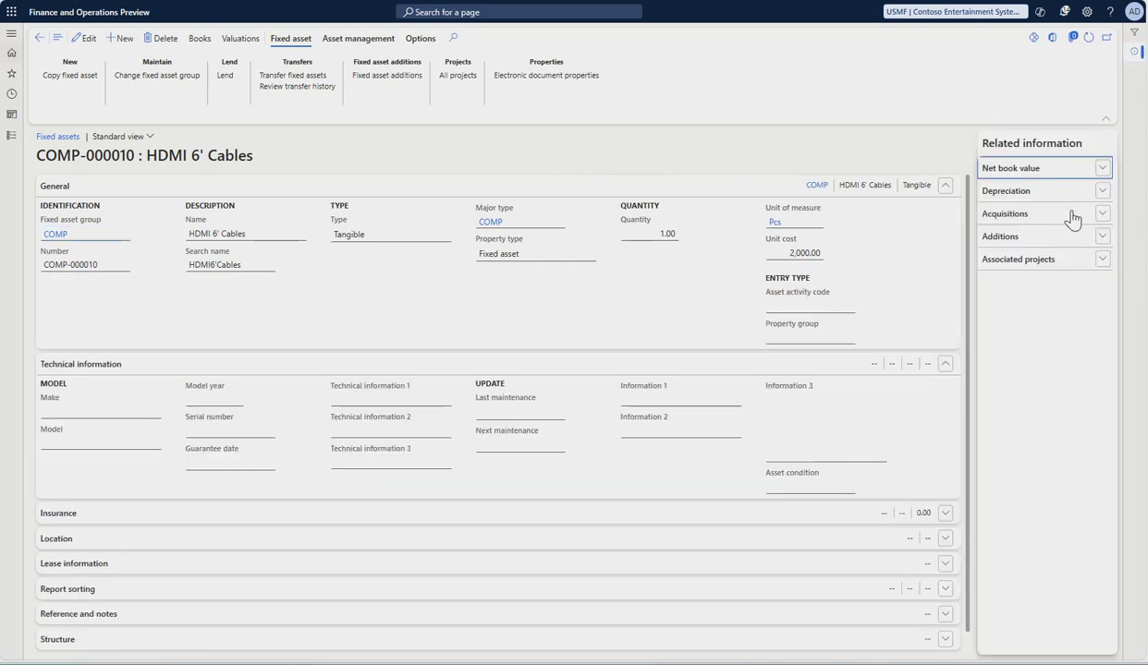
pyautogui.click(1101, 169)
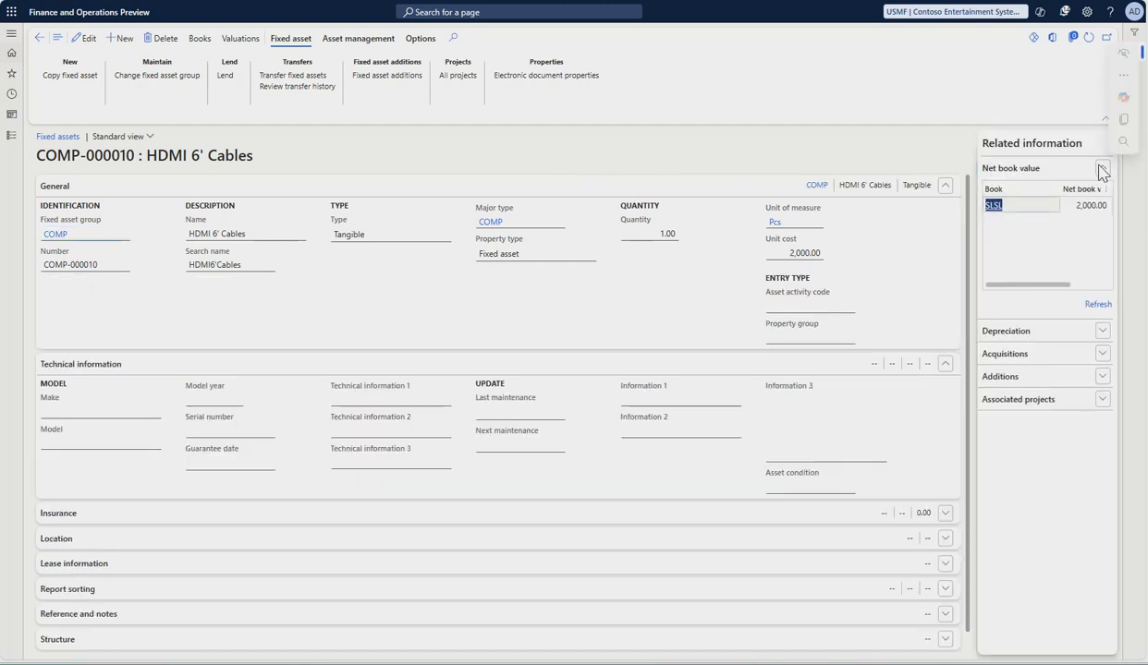
# Step: Open COMP-000010's SLSL book and view its inventory transactions
pyautogui.click(199, 42)
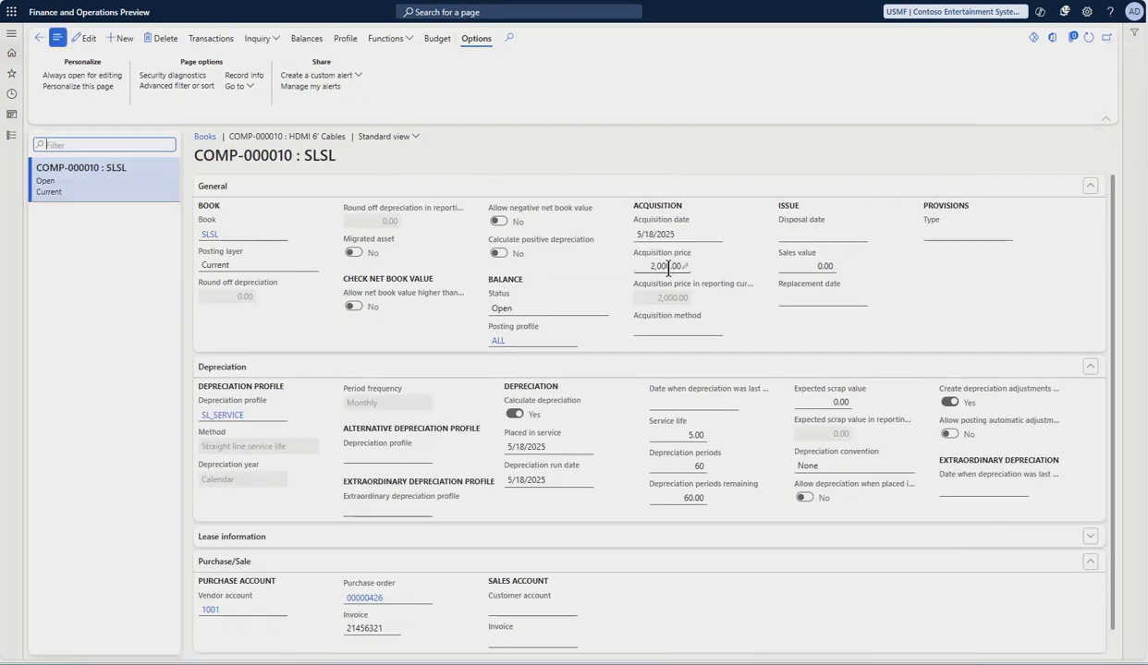
pyautogui.scroll(-1, 479, 491)
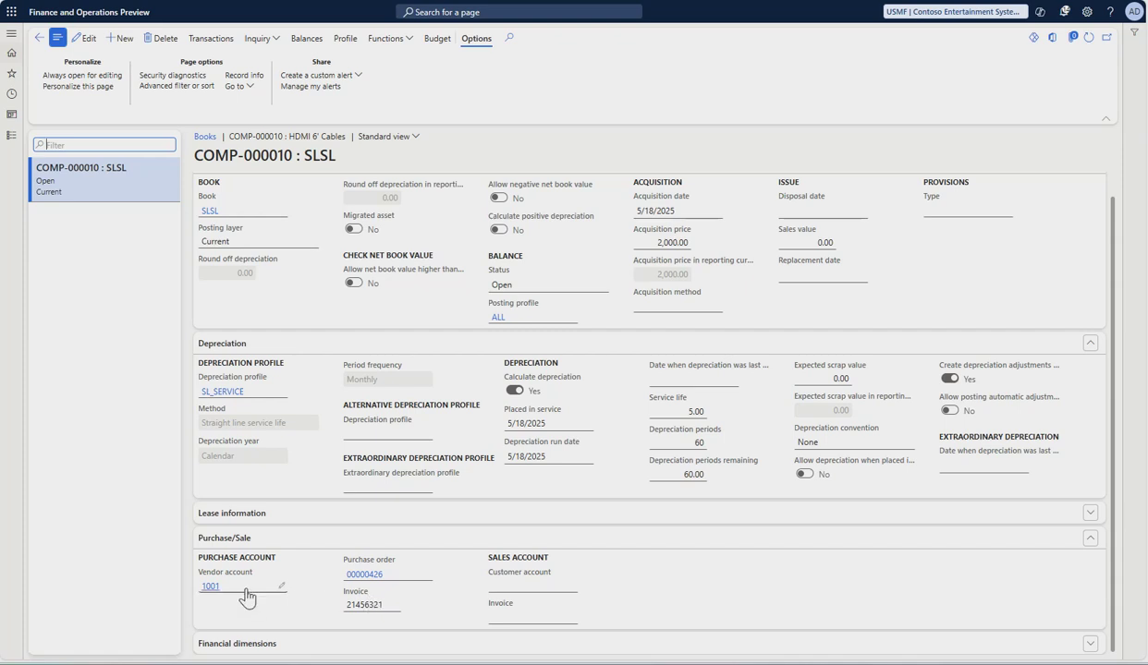
pyautogui.click(259, 44)
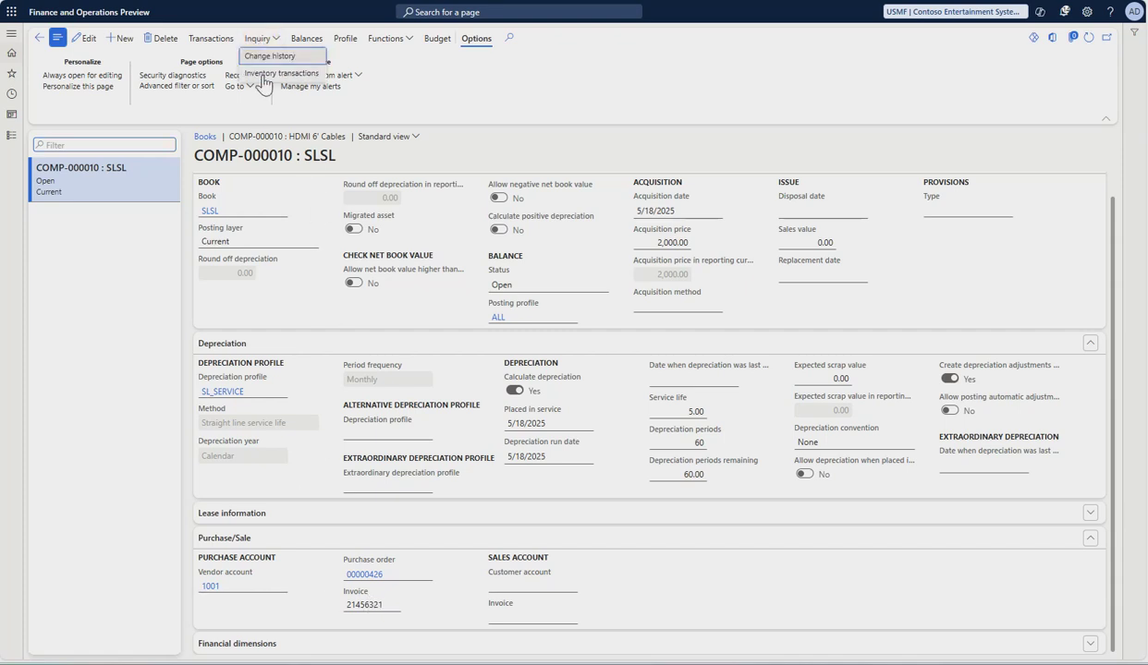
pyautogui.click(263, 73)
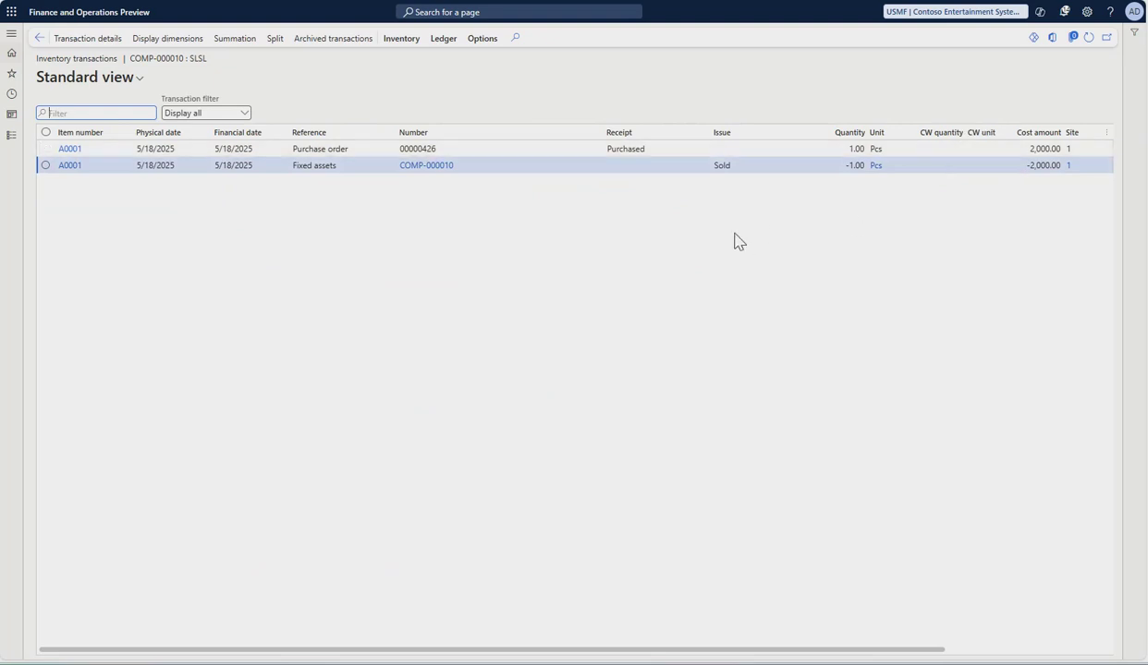
# Step: Close Workflow history on Pending vendor invoices and go to Inventory management > Periodic tasks > Closing and adjustment
pyautogui.moveTo(2, 157)
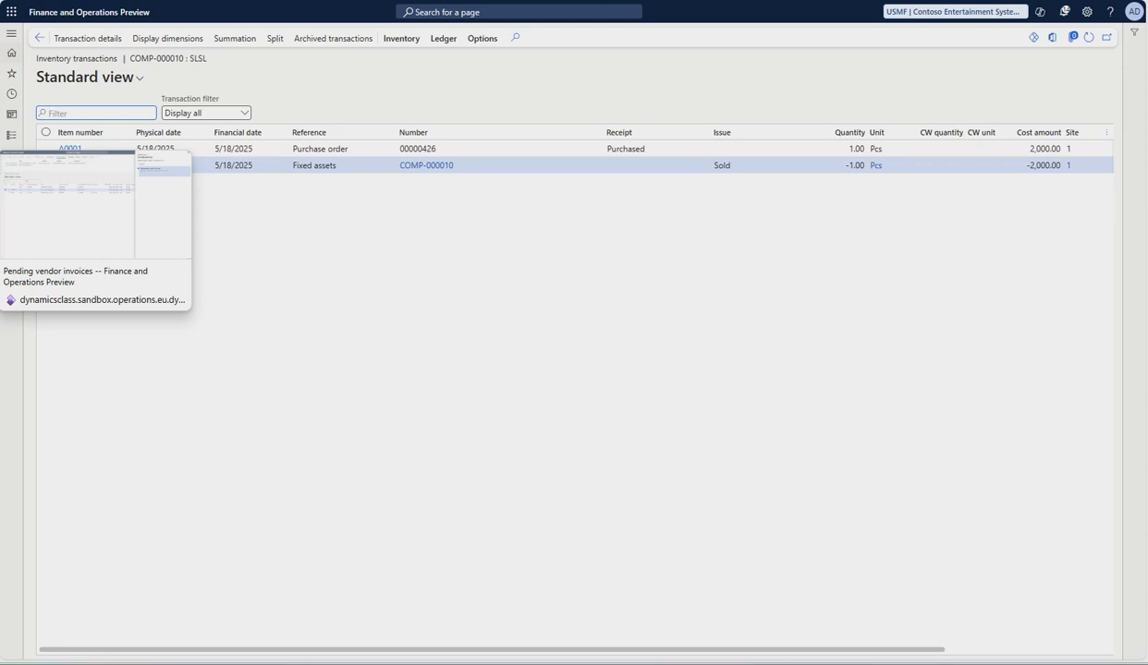
pyautogui.click(2, 157)
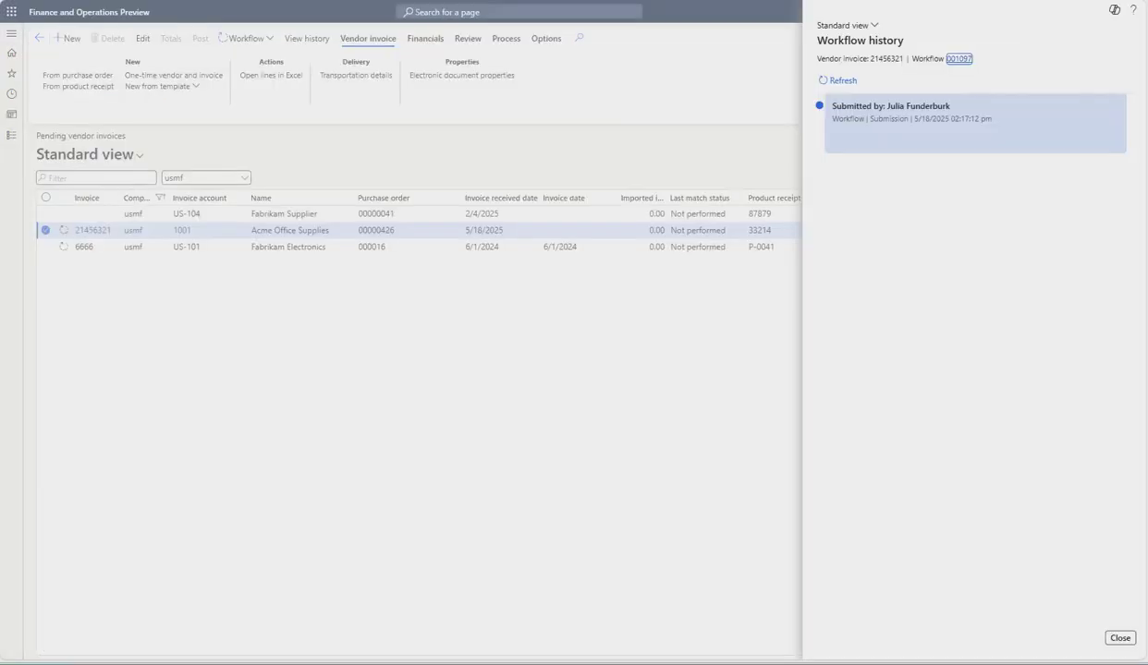
pyautogui.click(1119, 637)
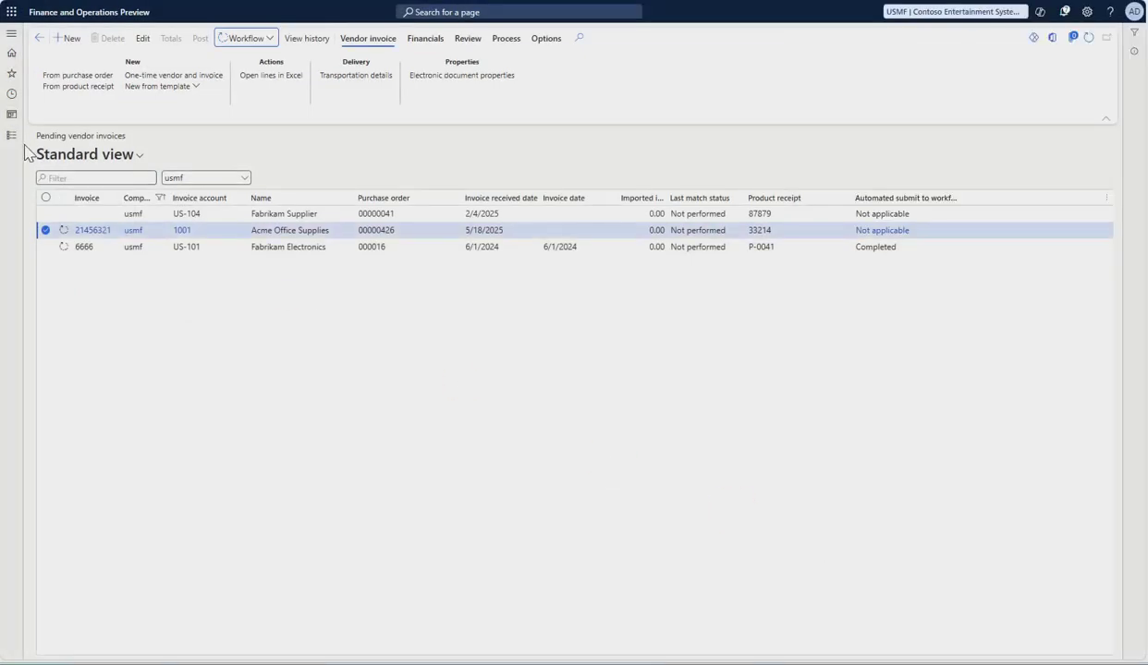
pyautogui.click(11, 135)
pyautogui.scroll(-3, 91, 351)
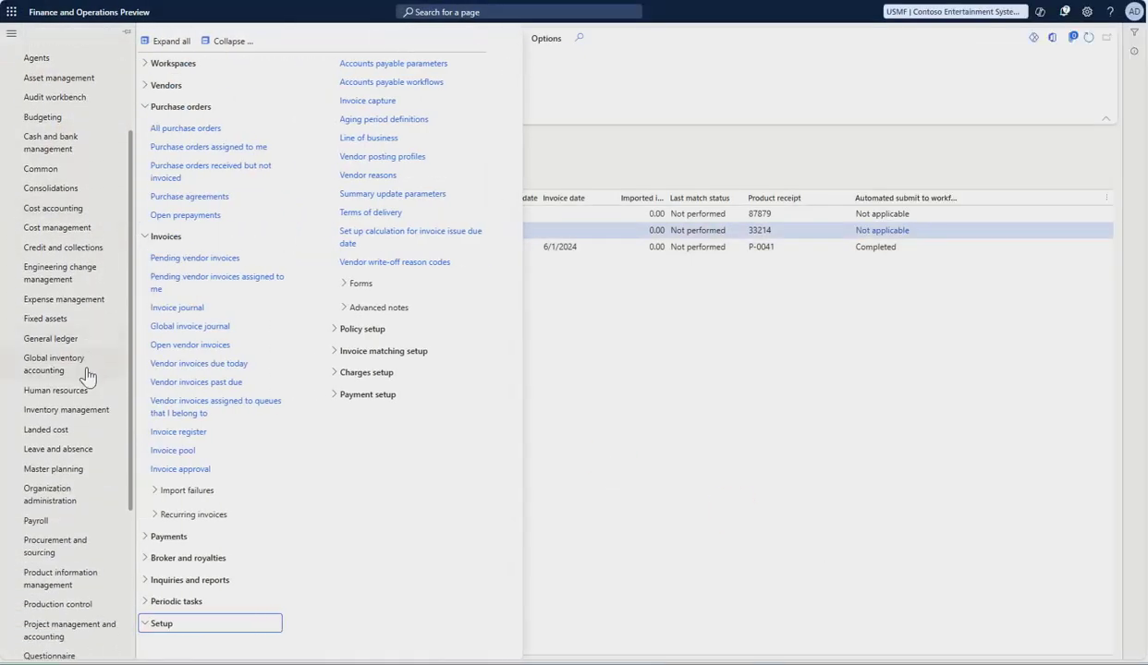
pyautogui.click(82, 408)
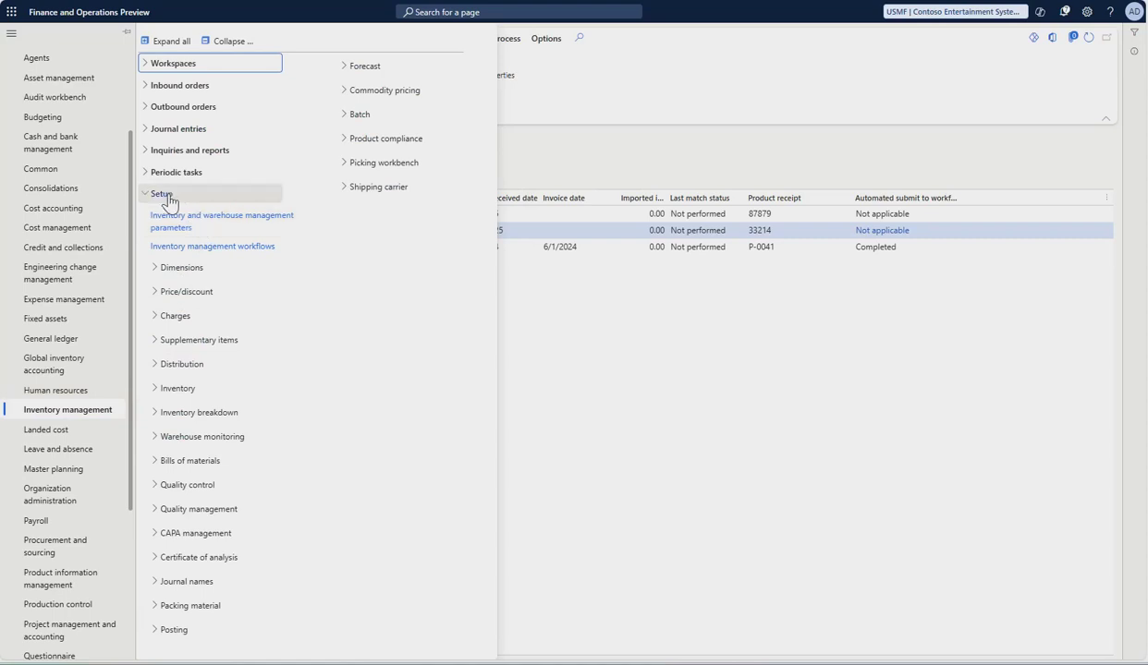
pyautogui.click(170, 192)
pyautogui.click(177, 172)
pyautogui.click(222, 196)
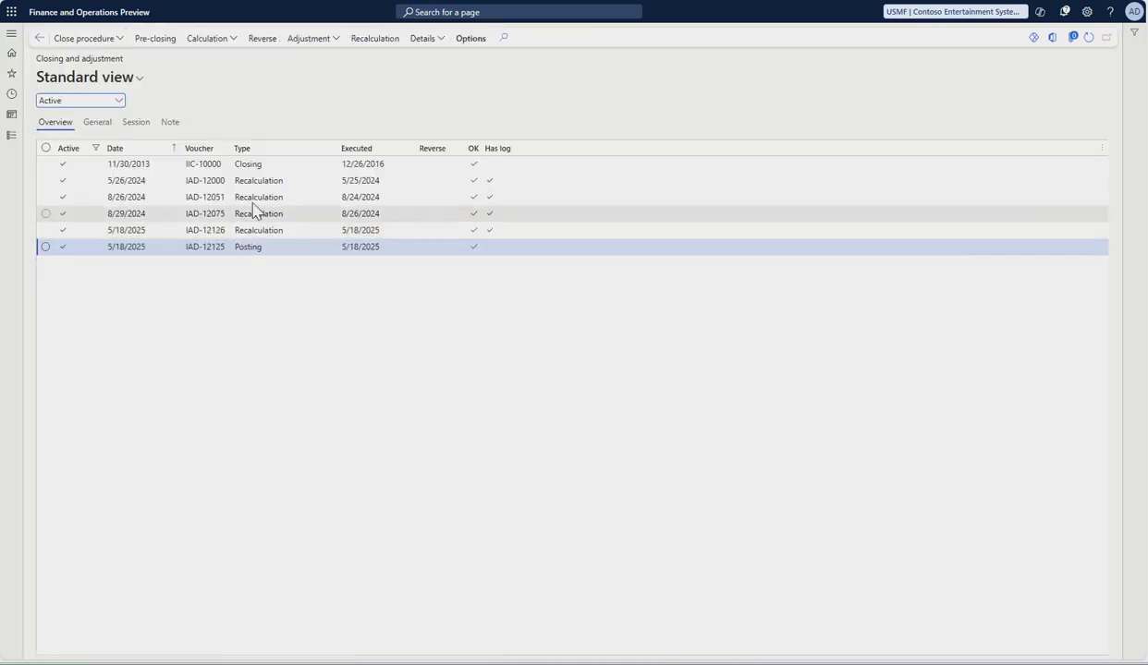
# Step: Start an inventory transaction adjustment for item A0001 and pick the second receipt line
pyautogui.click(325, 41)
pyautogui.click(319, 74)
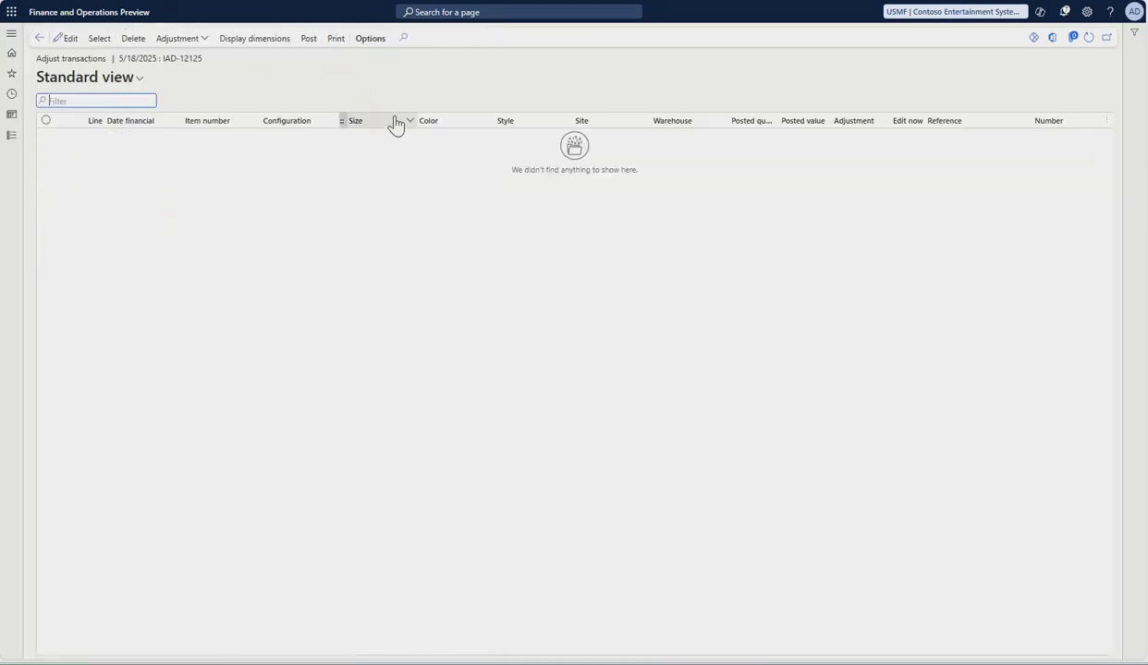
pyautogui.click(99, 37)
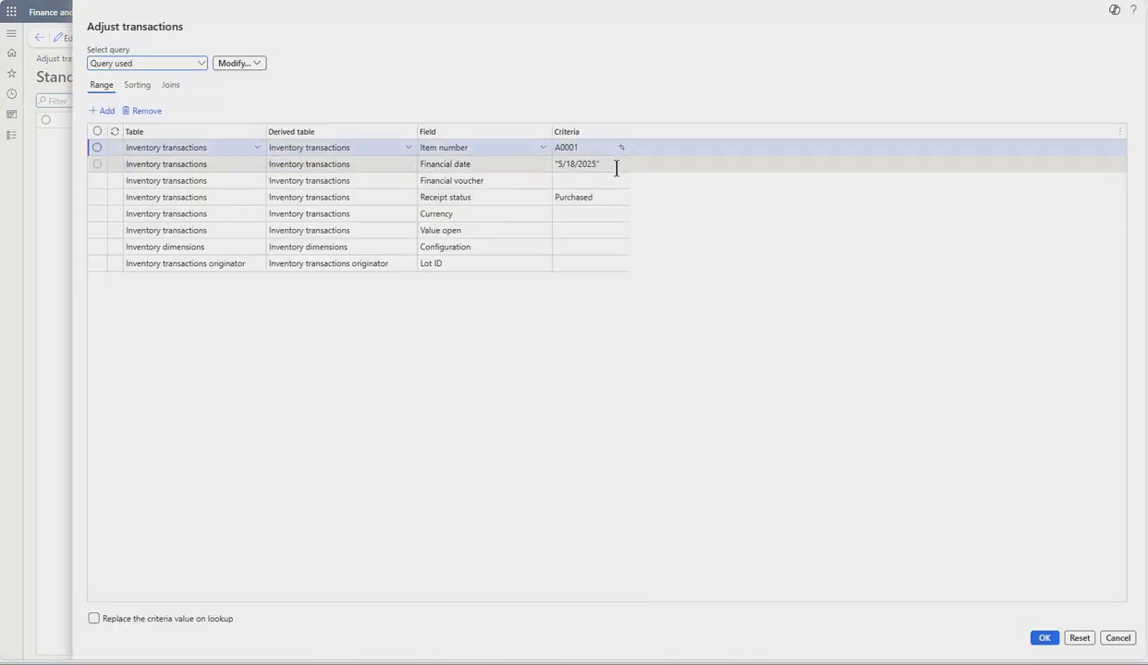
pyautogui.click(1044, 637)
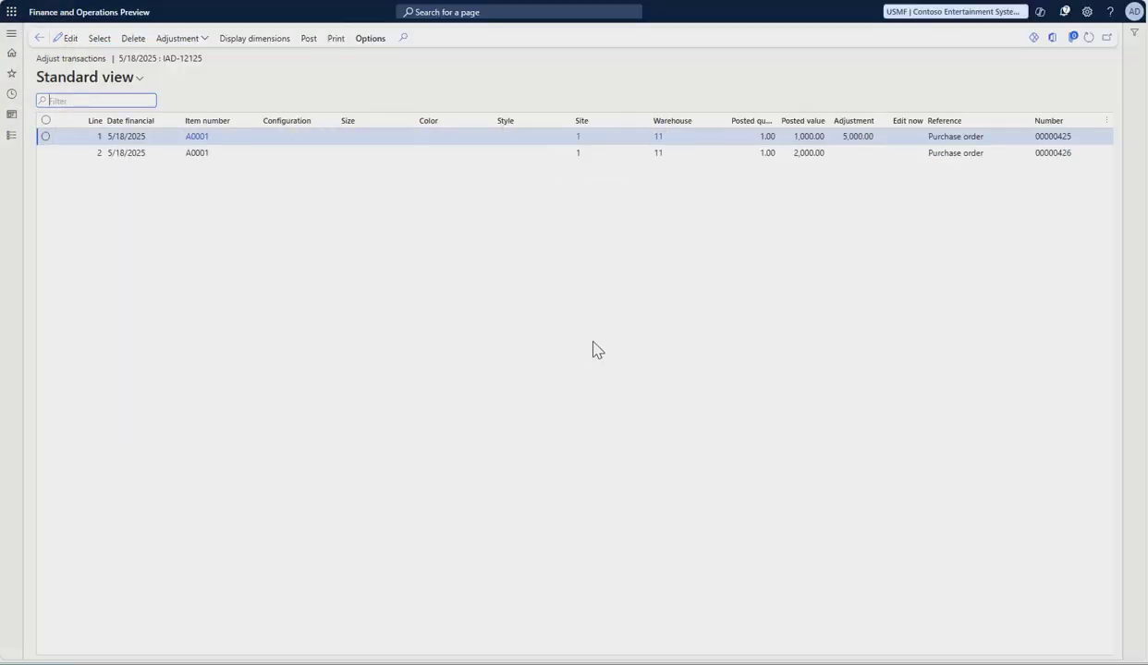
pyautogui.click(861, 152)
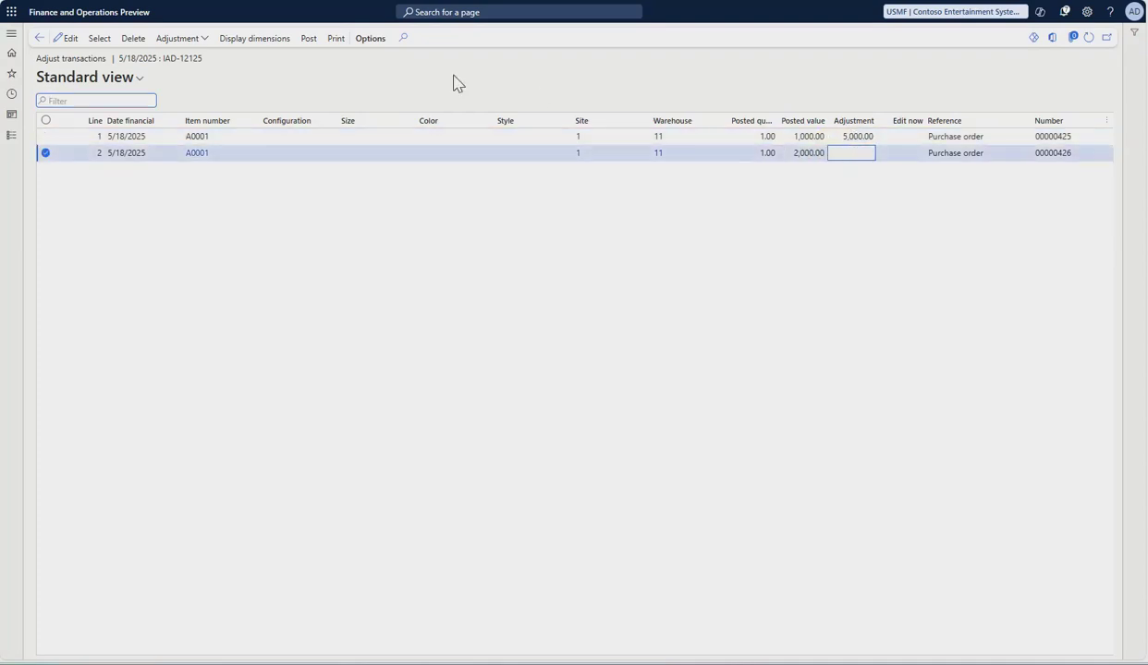
# Step: Enter 5000 as line 2's Edit now amount and delete the first adjustment line
pyautogui.click(72, 41)
pyautogui.click(919, 153)
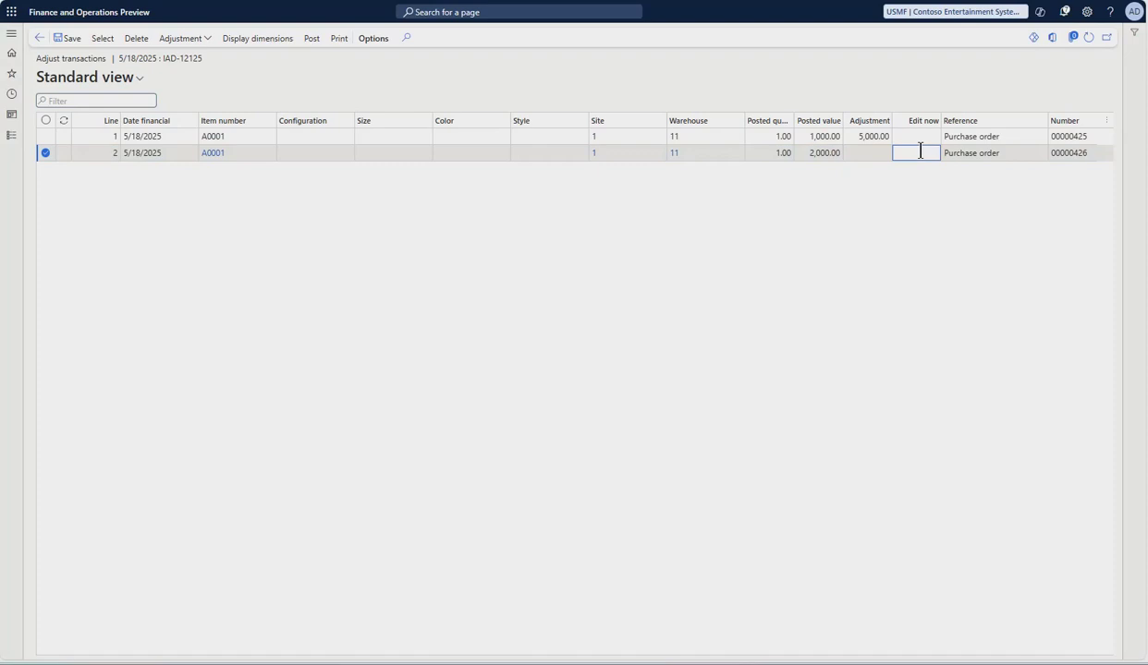
pyautogui.write('5000')
pyautogui.click(761, 246)
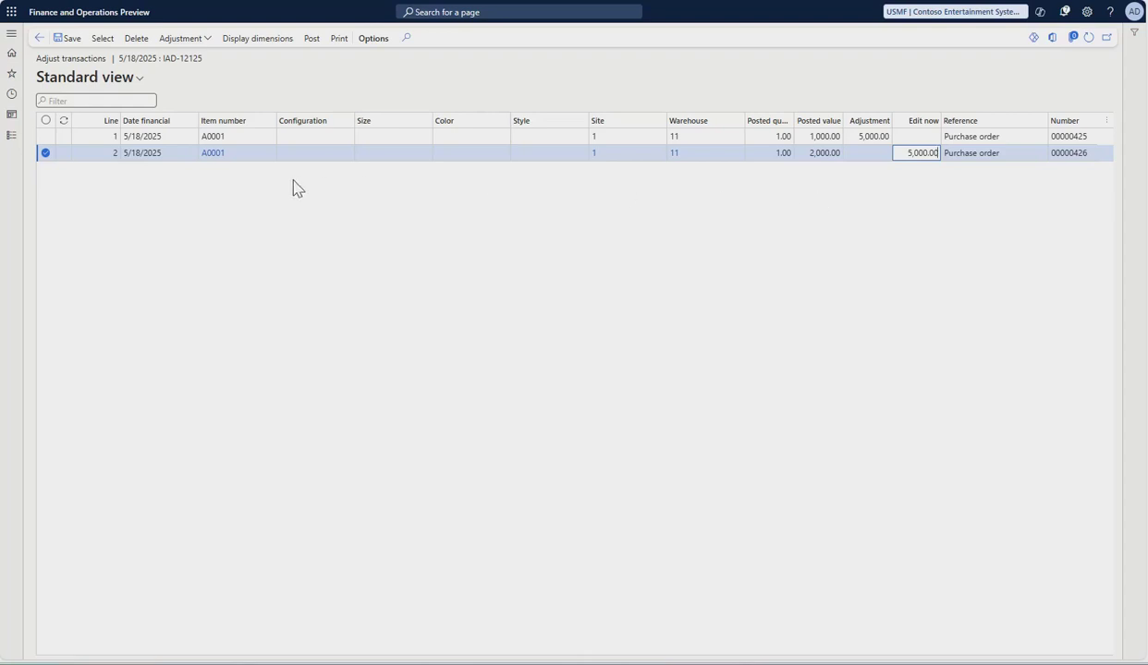
pyautogui.click(92, 136)
pyautogui.click(133, 40)
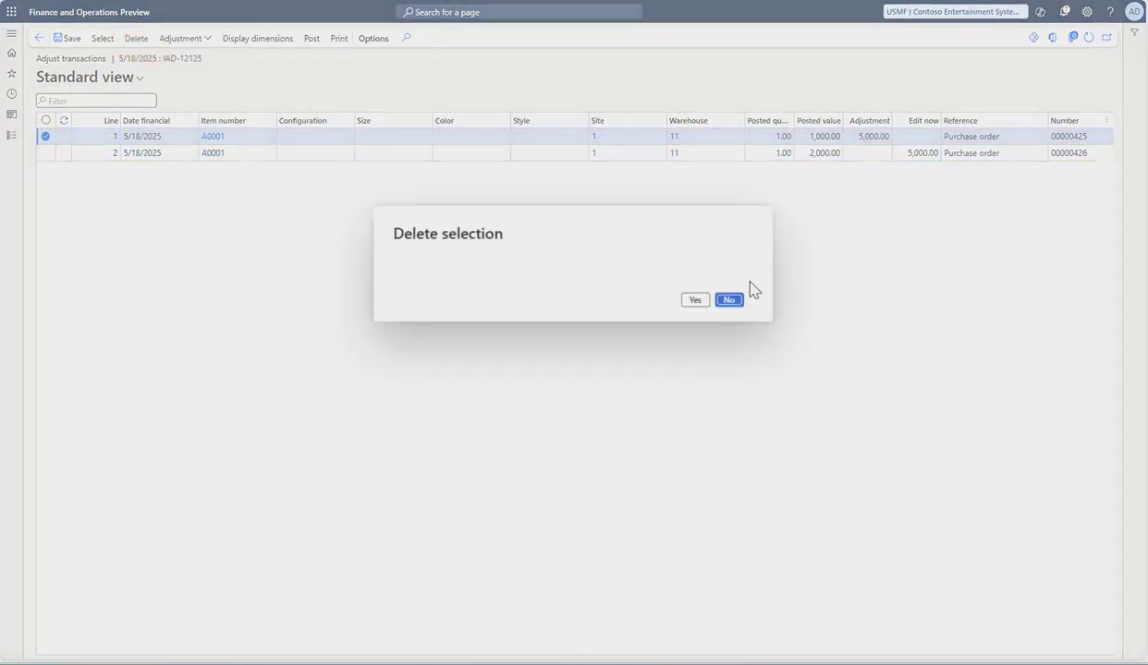
pyautogui.click(694, 301)
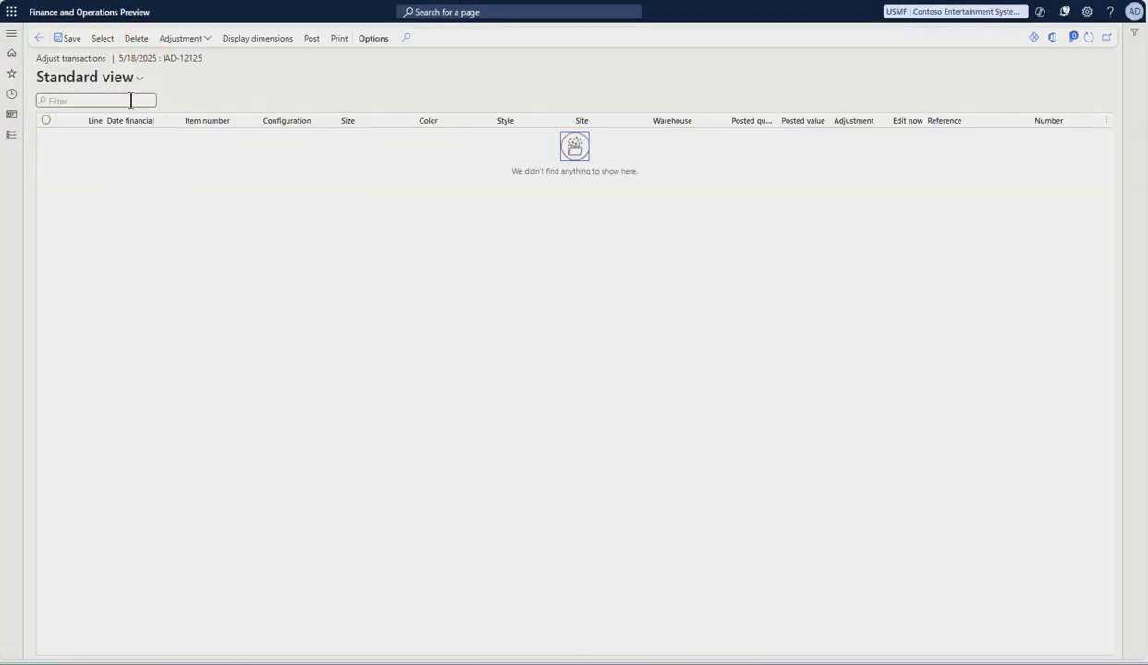
# Step: Reload the A0001 receipt lines and post the 5,000.00 adjustment
pyautogui.click(102, 38)
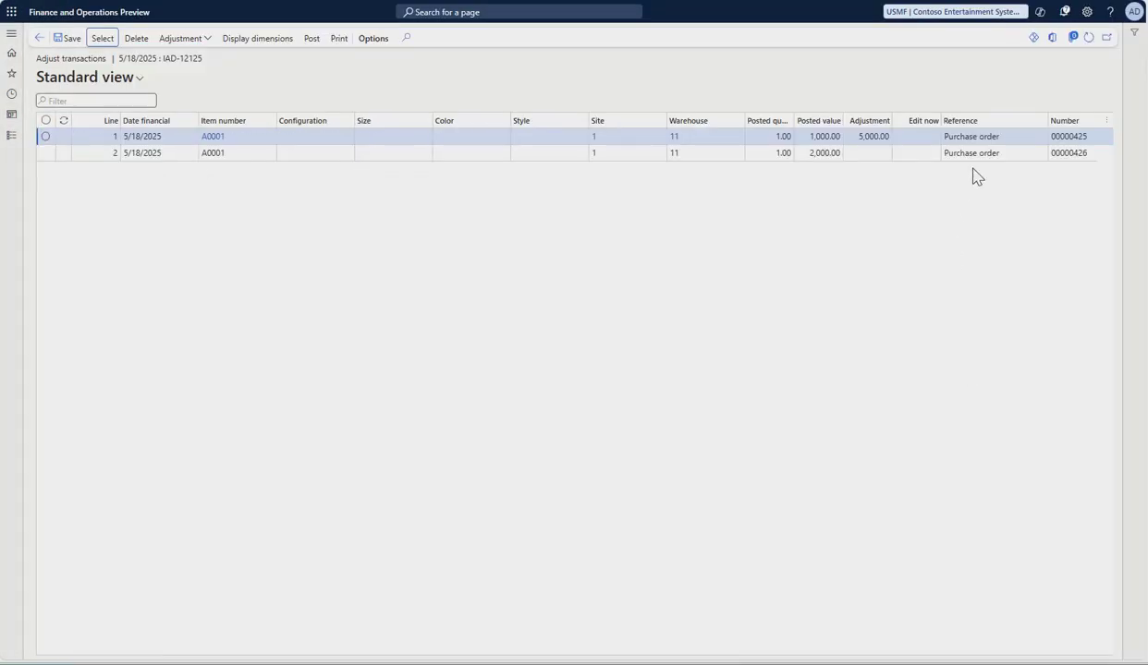
pyautogui.click(902, 153)
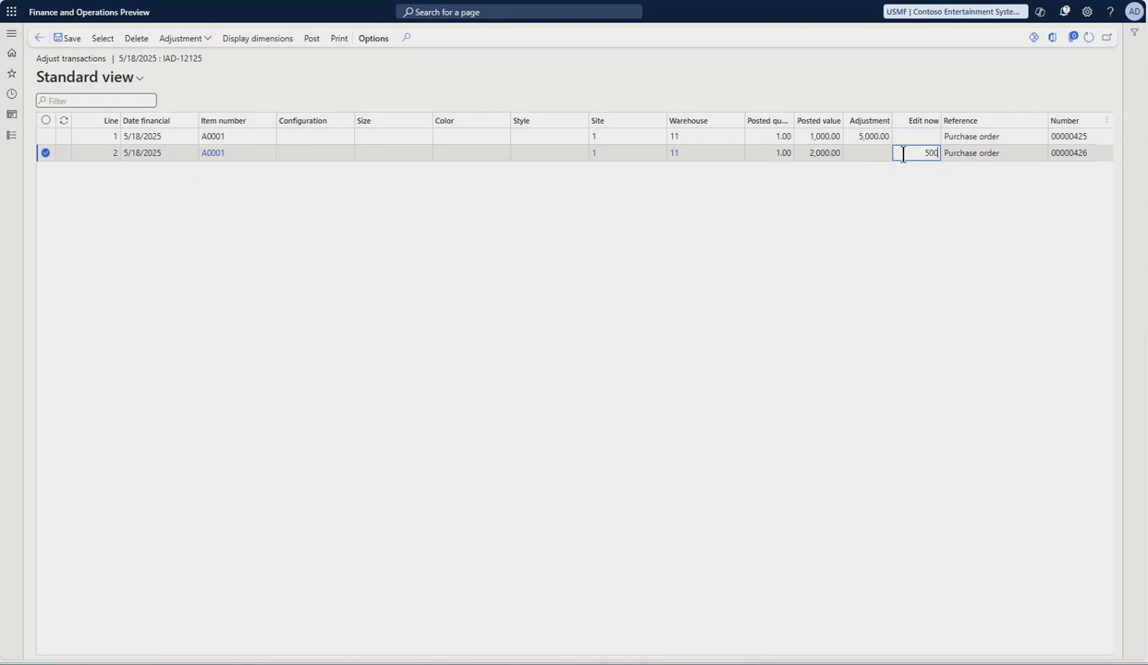
pyautogui.click(469, 220)
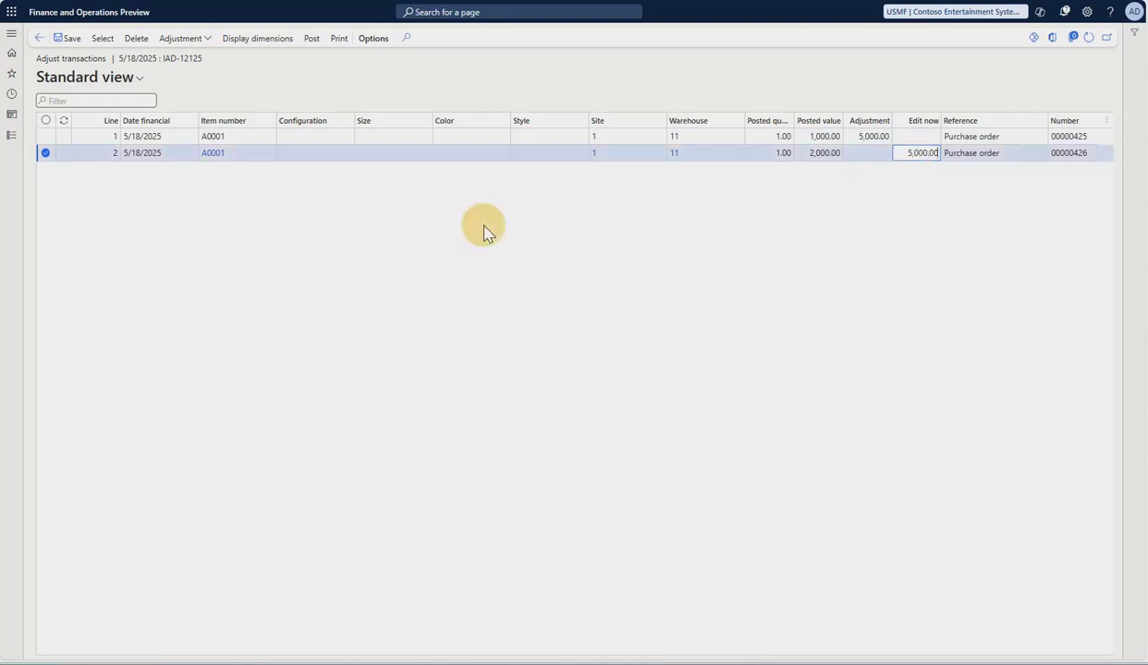
pyautogui.click(311, 42)
pyautogui.click(309, 60)
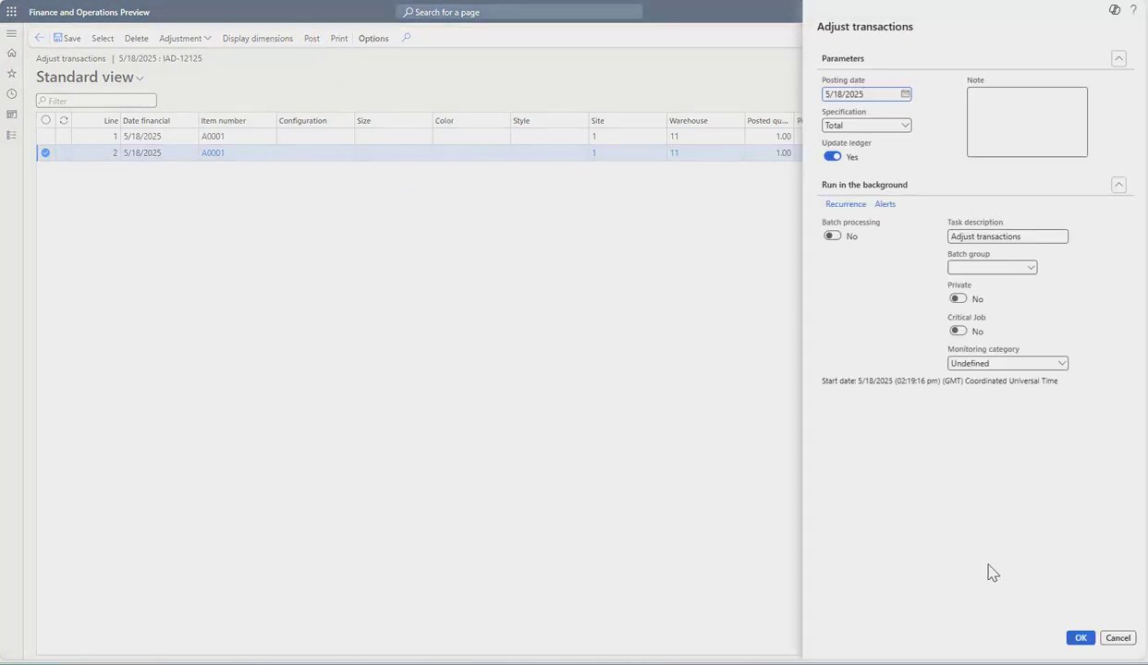
pyautogui.click(1080, 638)
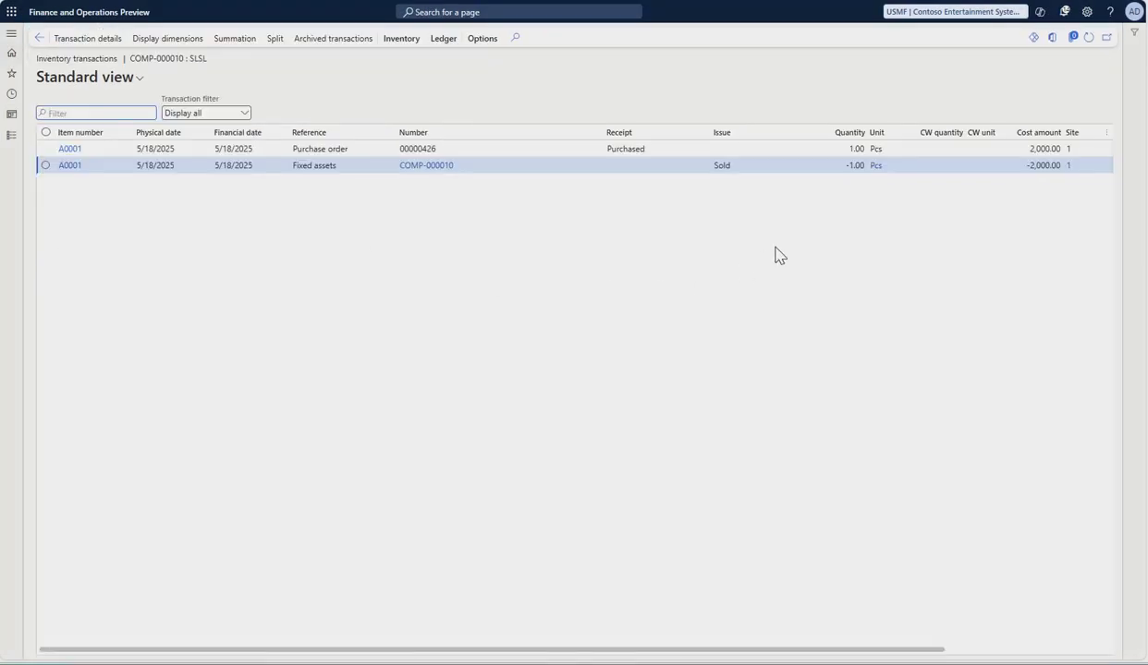
# Step: Refresh inventory transactions and confirm receipt 00000426 costs 7,000.00, including a 5,000.00 adjustment
pyautogui.click(1087, 37)
pyautogui.click(1045, 149)
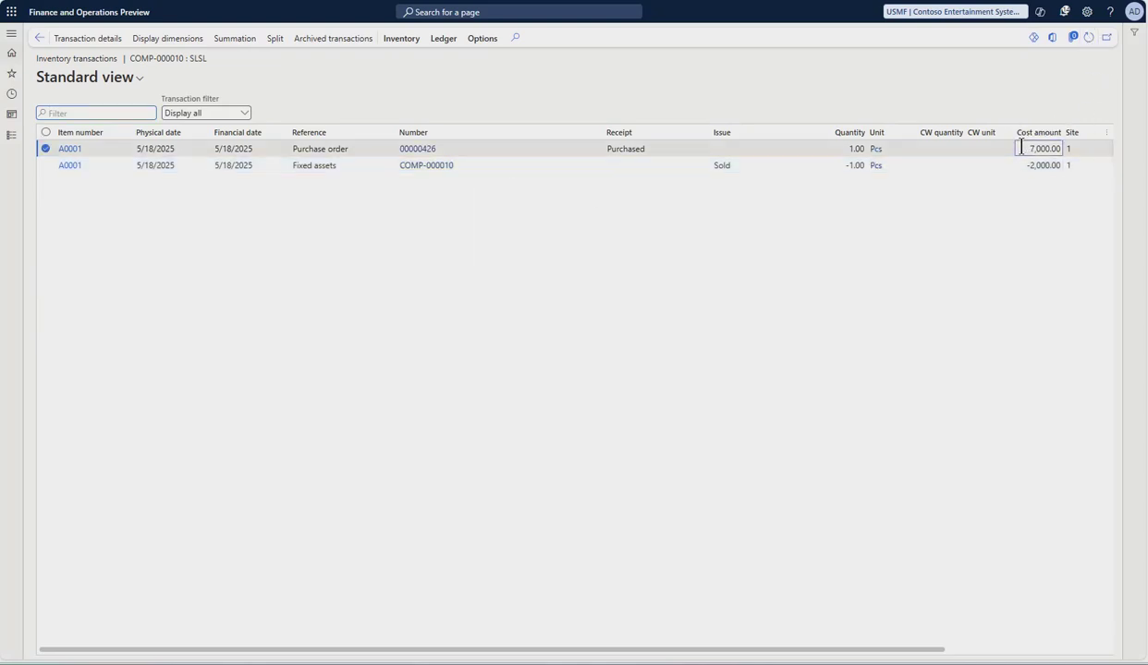
pyautogui.click(415, 149)
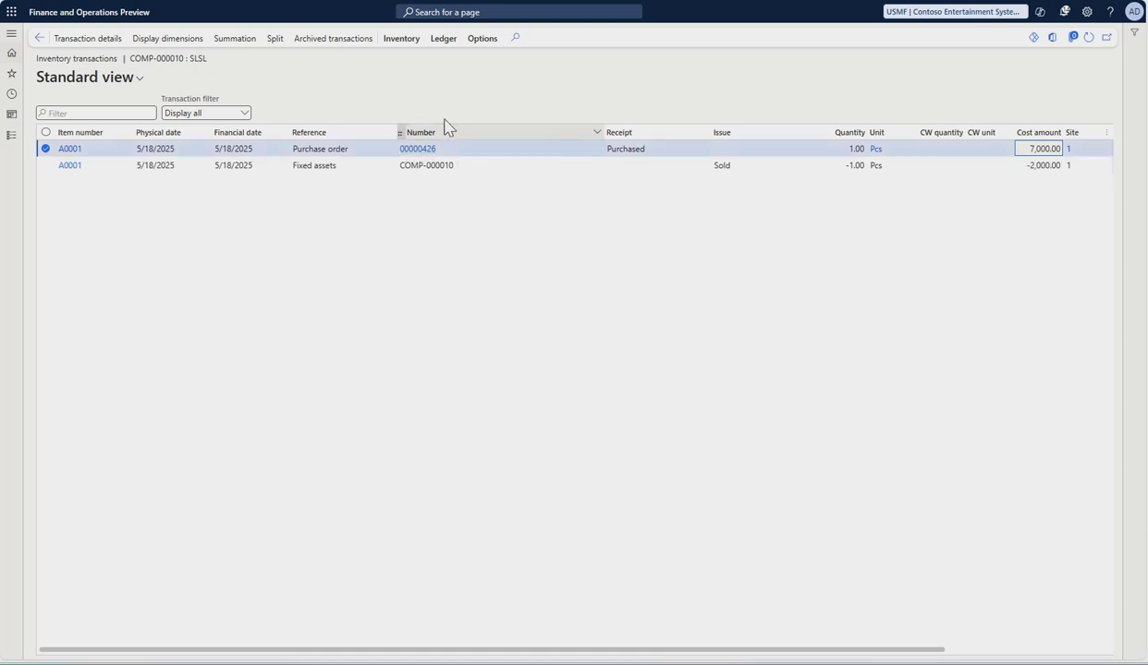
pyautogui.click(85, 39)
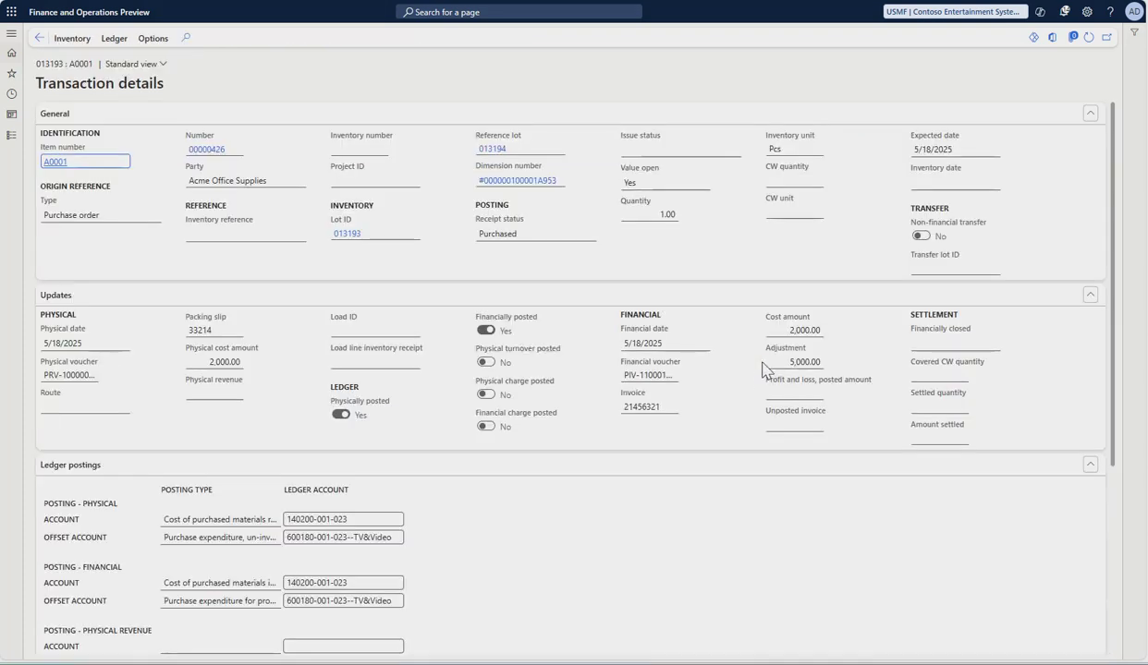
pyautogui.moveTo(790, 361); pyautogui.dragTo(809, 373)
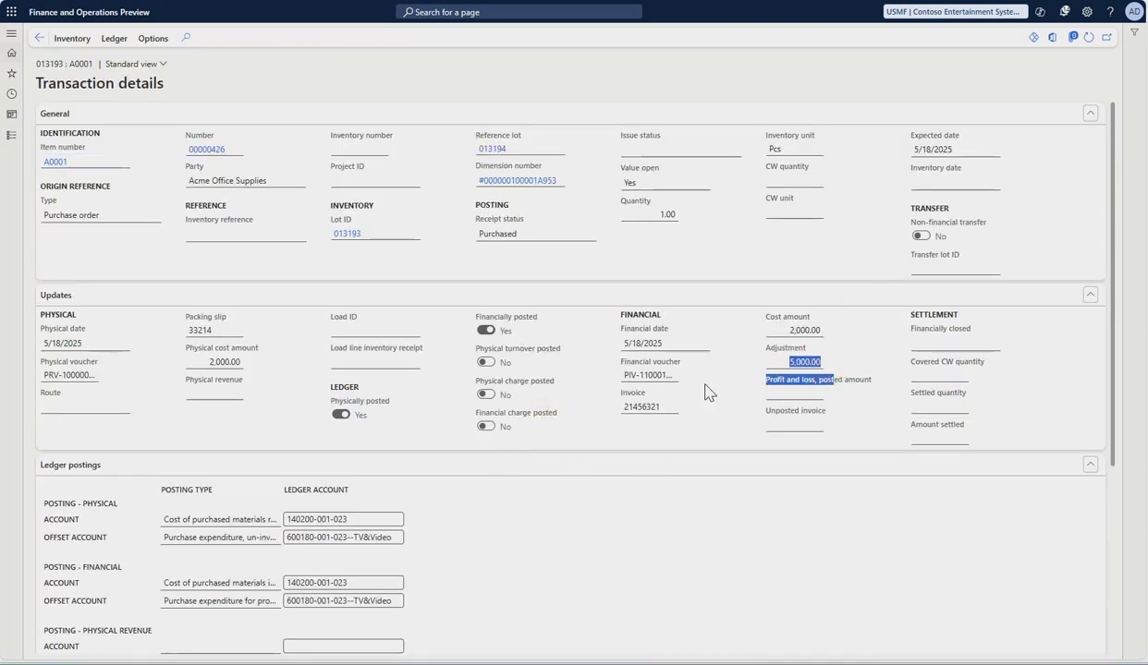
pyautogui.click(39, 39)
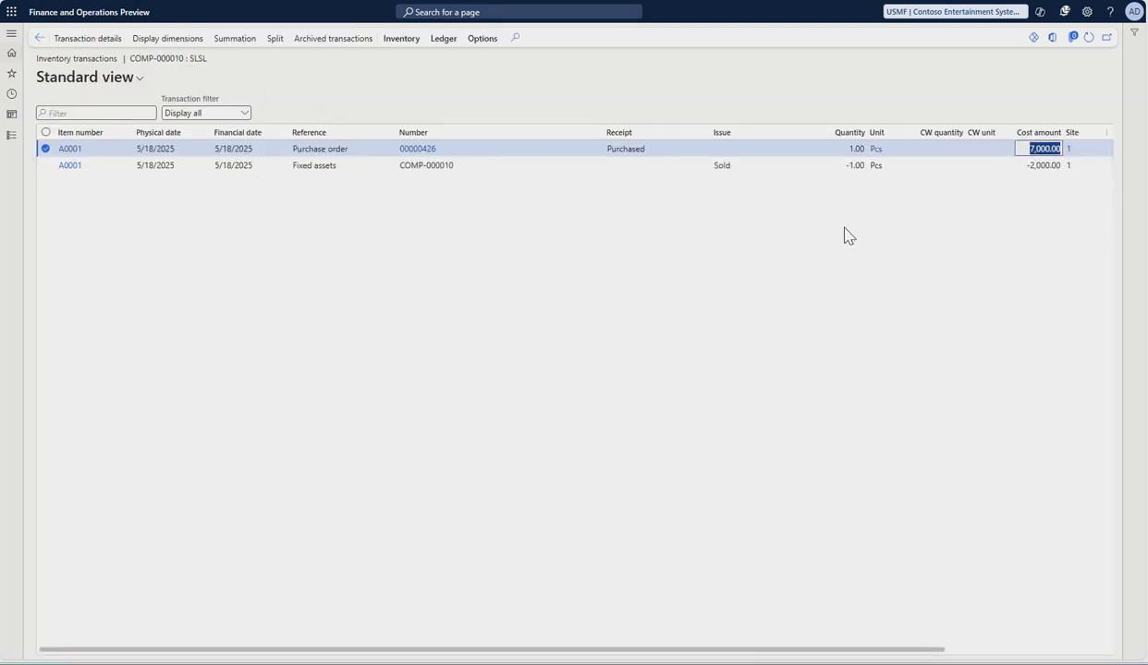
pyautogui.hotkey('alt', 'Left')
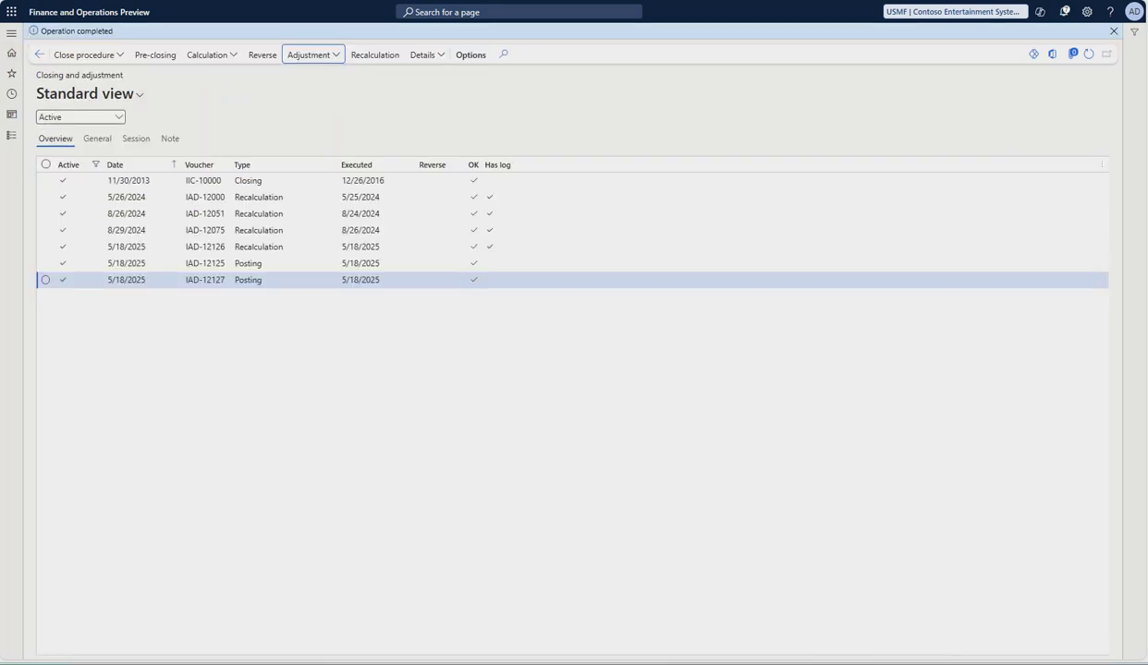
pyautogui.click(401, 281)
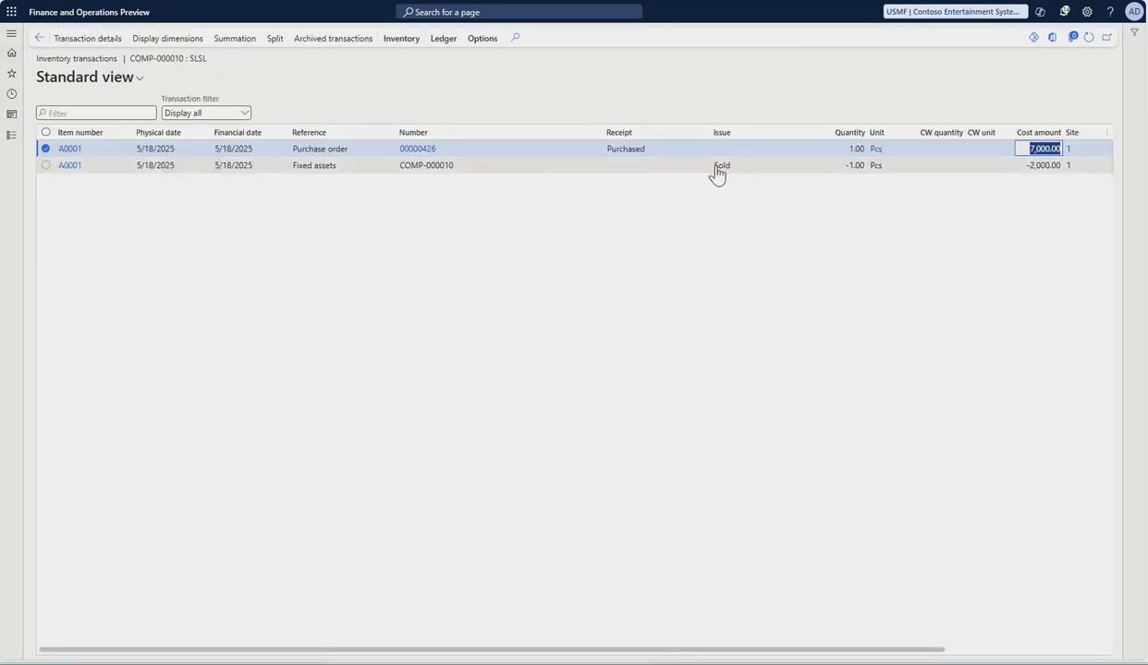
pyautogui.click(659, 172)
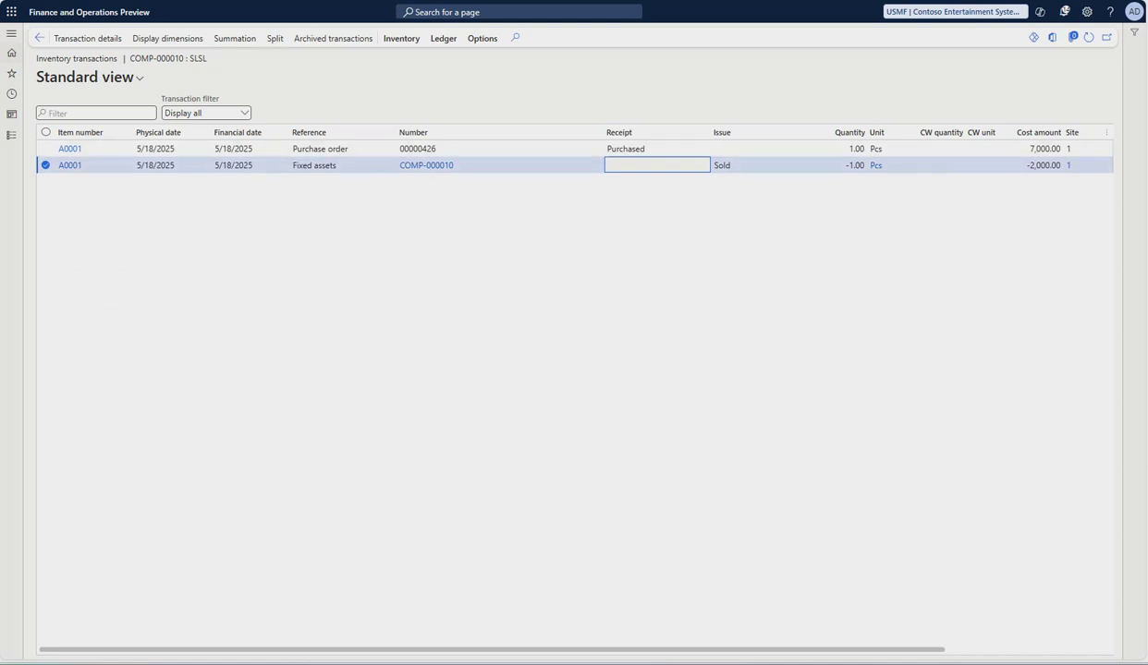
pyautogui.hotkey('ctrl', 'Tab')
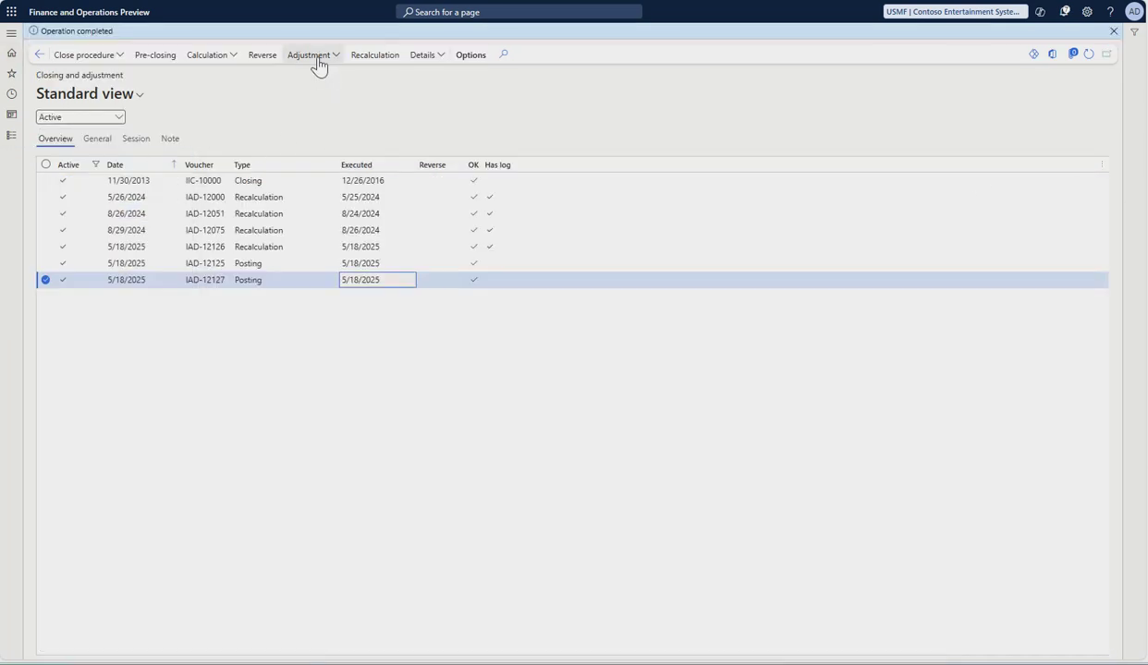
# Step: Recalculate A0001 inventory up to 5/19/2025 and select the resulting IAD-12128 entry
pyautogui.click(386, 59)
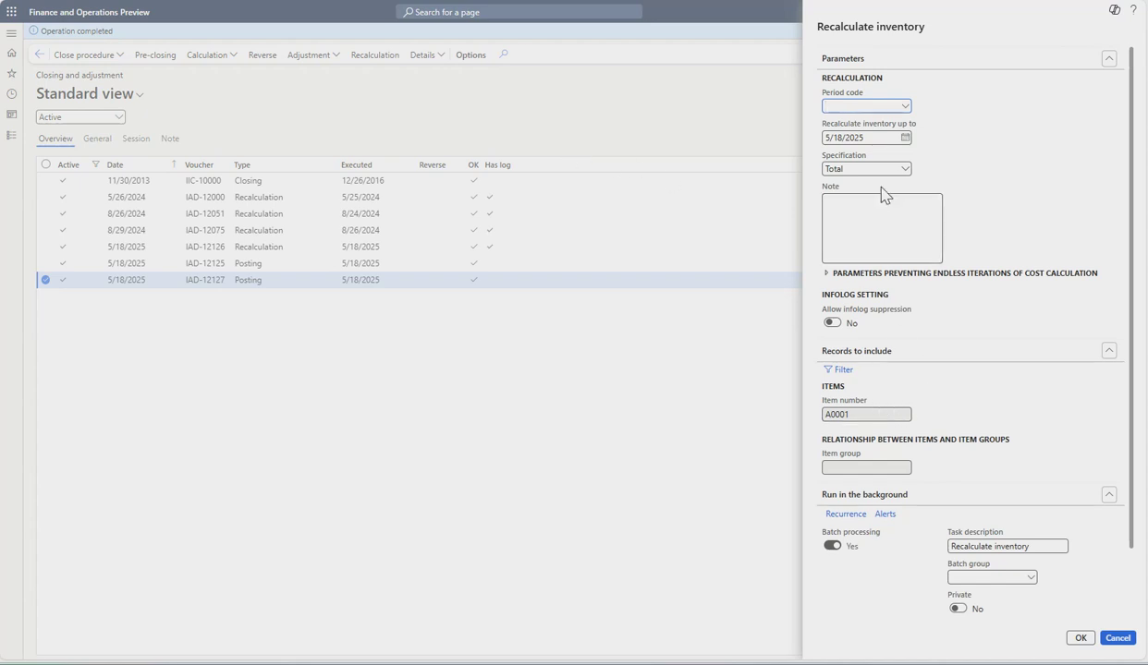
pyautogui.click(906, 138)
pyautogui.click(850, 246)
pyautogui.click(1080, 638)
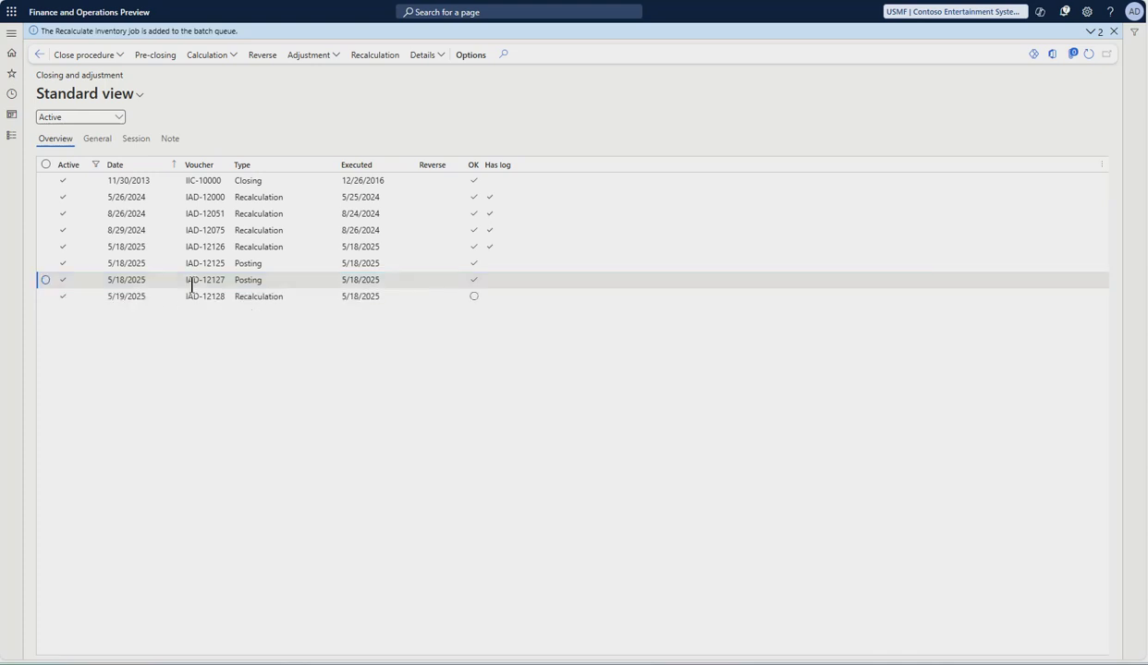
pyautogui.click(372, 299)
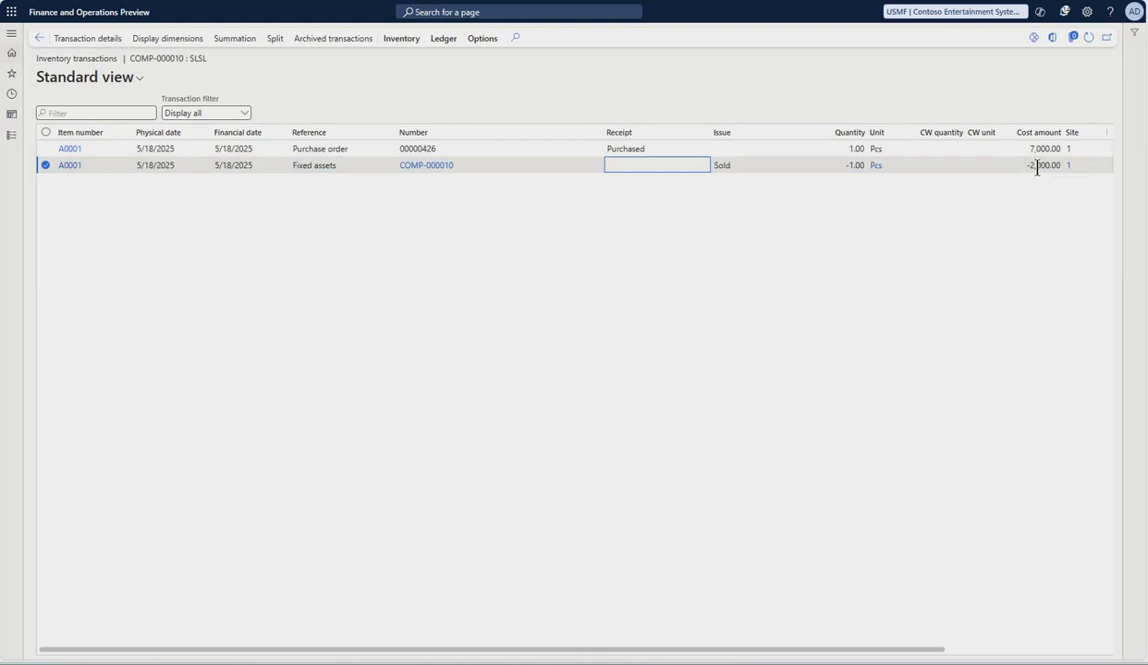
# Step: Confirm the fixed-asset issue shows -7,000.00, then refresh the COMP-000010 SLSL book values
pyautogui.click(1087, 37)
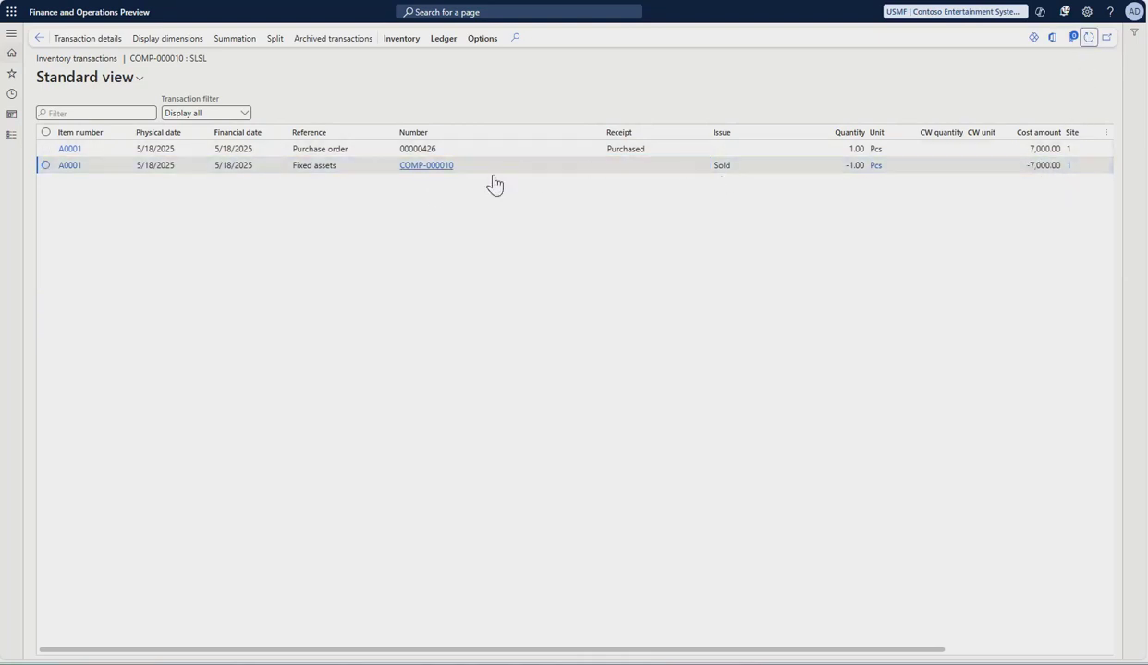
pyautogui.click(38, 40)
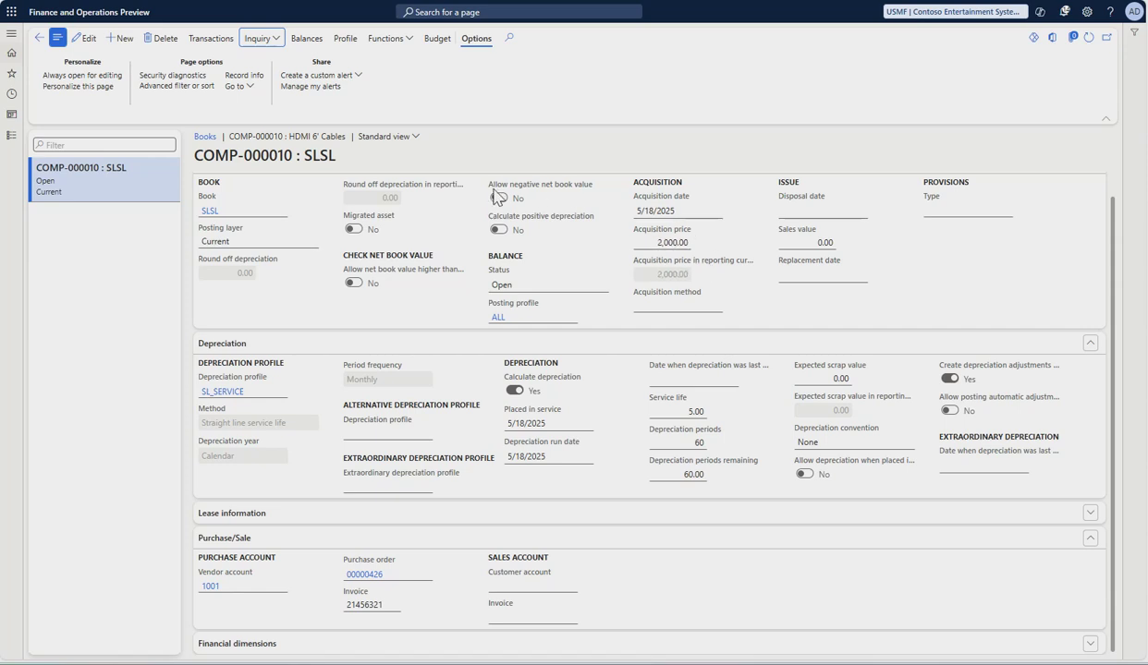
pyautogui.click(1089, 42)
# Step: Compare COMP-000010's Acquisition transaction with its 5/19/2025 Acquisition adjustment
pyautogui.click(210, 38)
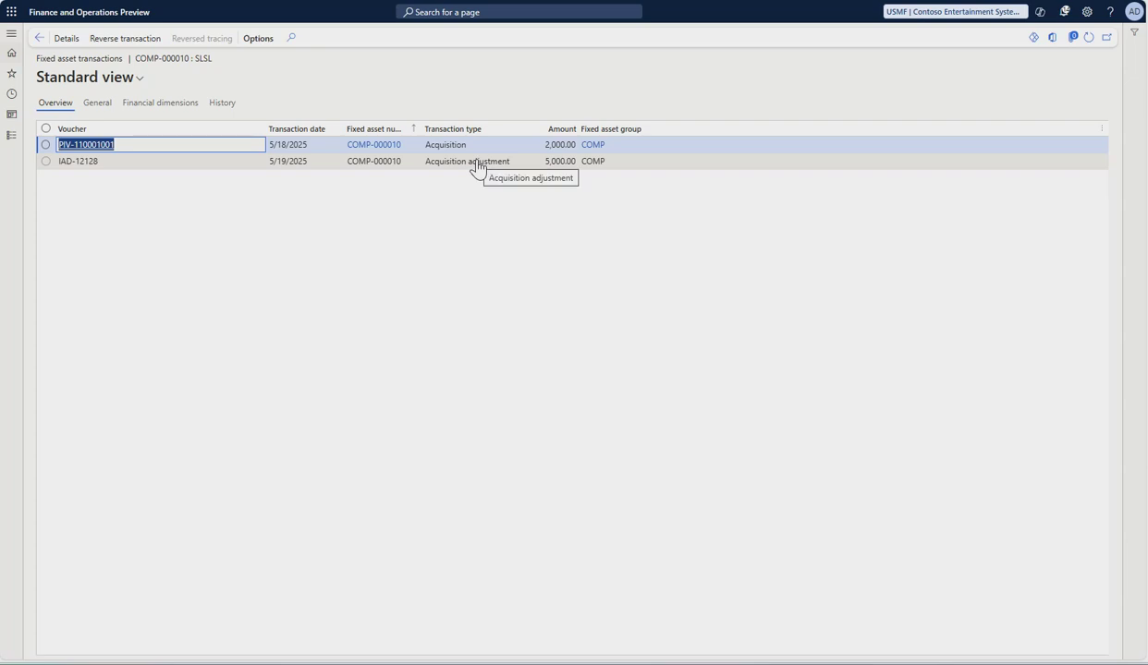
pyautogui.click(478, 166)
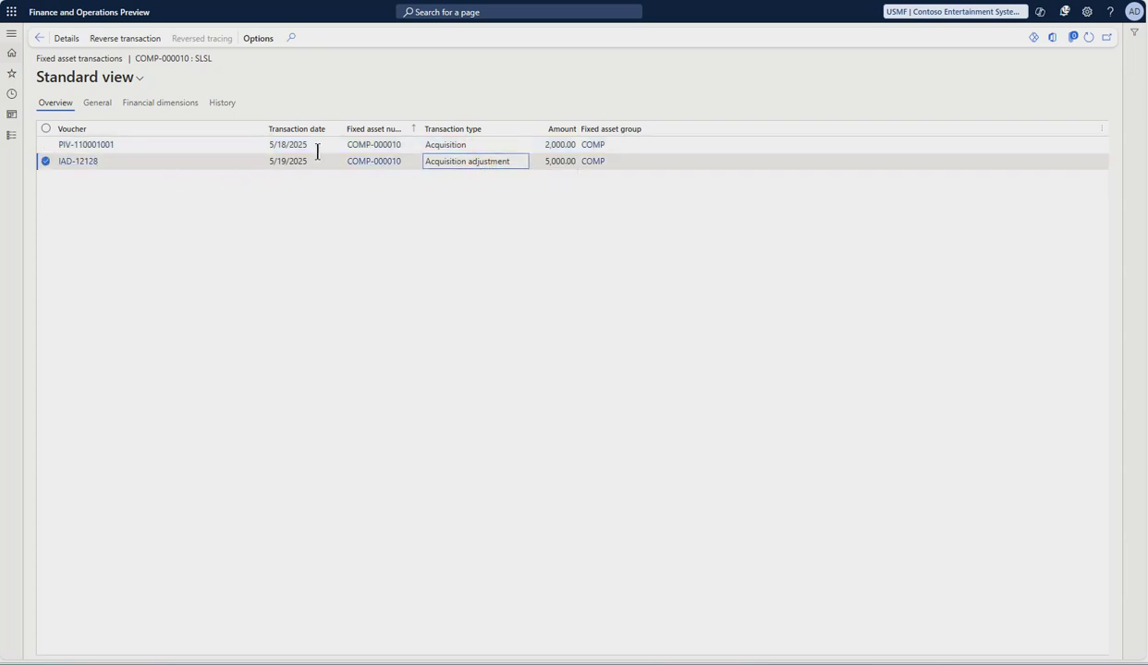
pyautogui.click(470, 148)
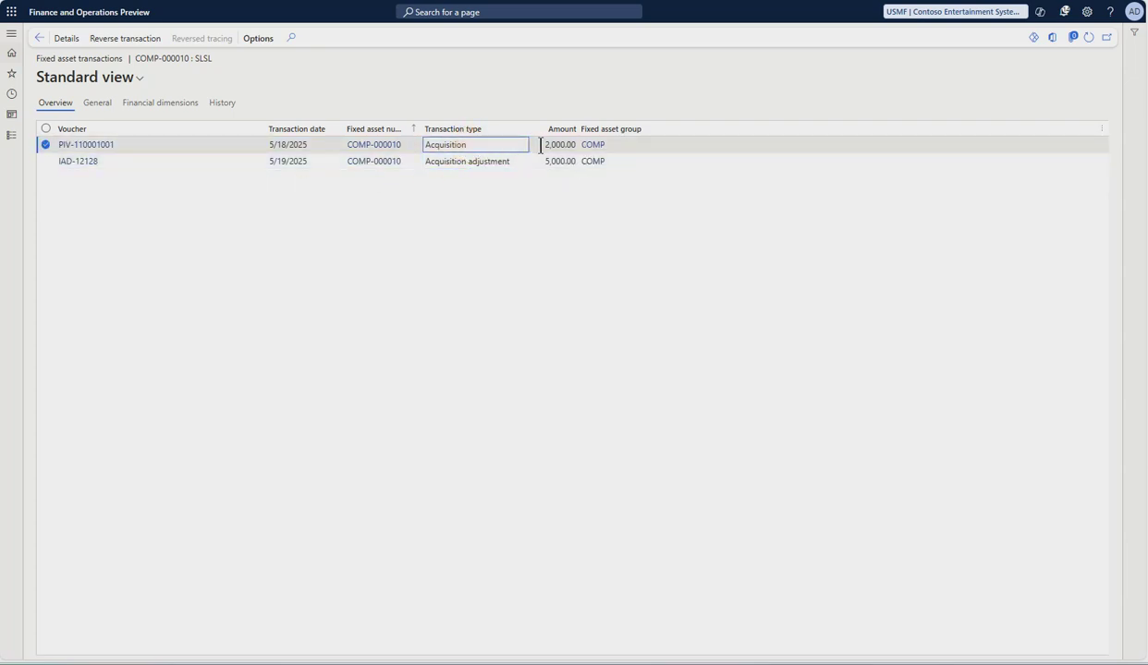
pyautogui.click(479, 167)
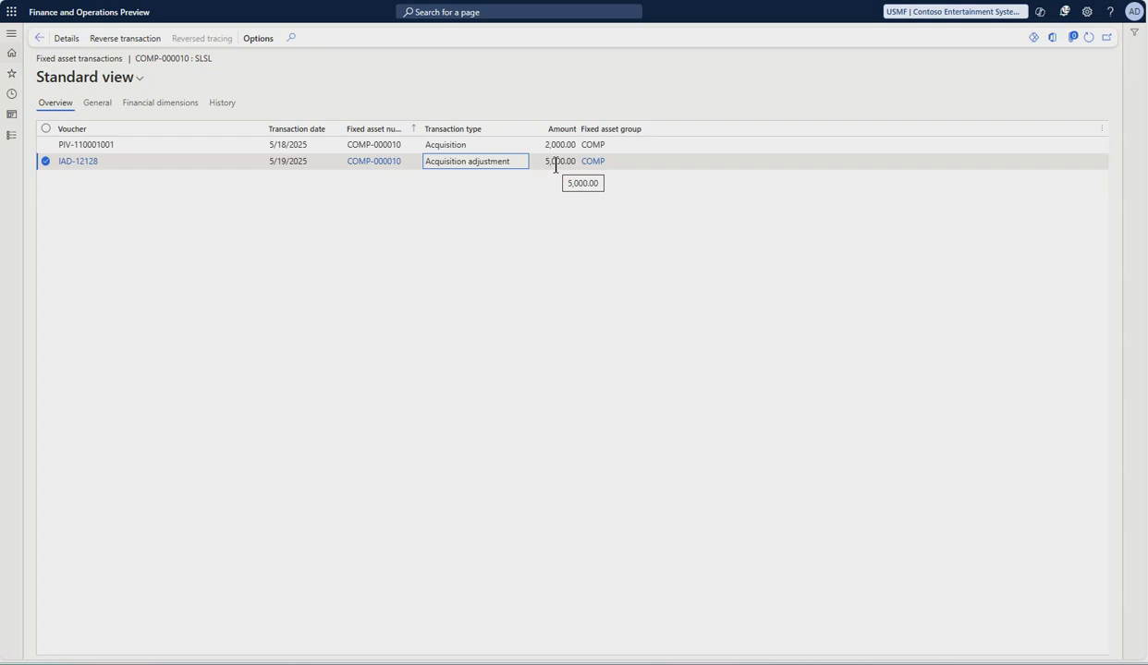
pyautogui.moveTo(317, 162); pyautogui.dragTo(230, 168)
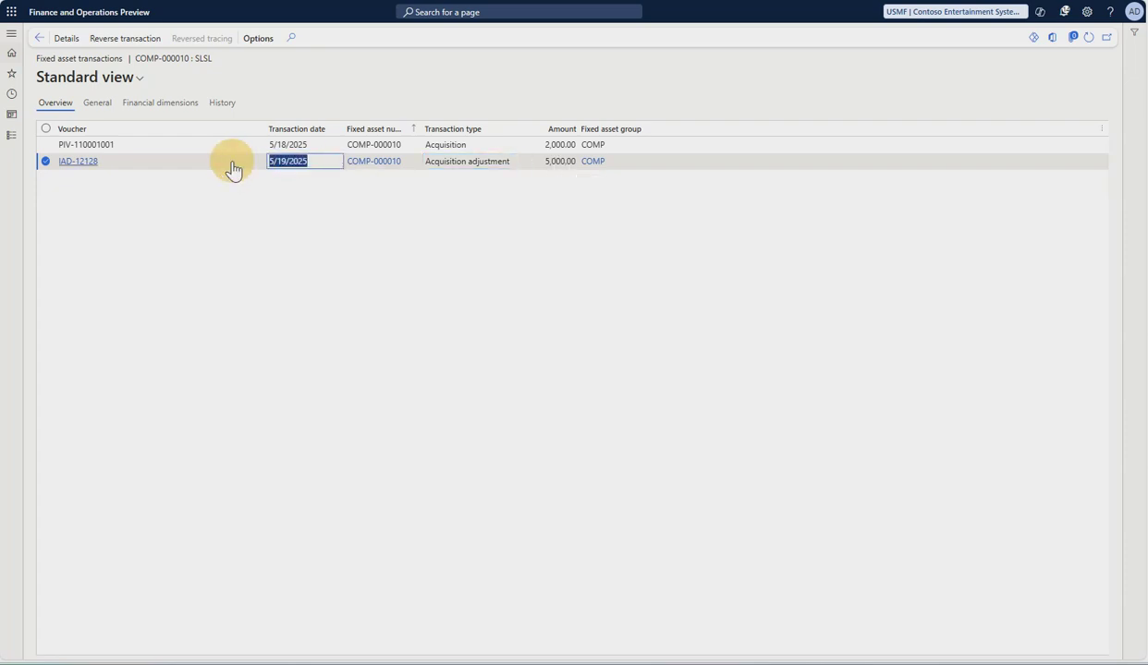
pyautogui.click(487, 170)
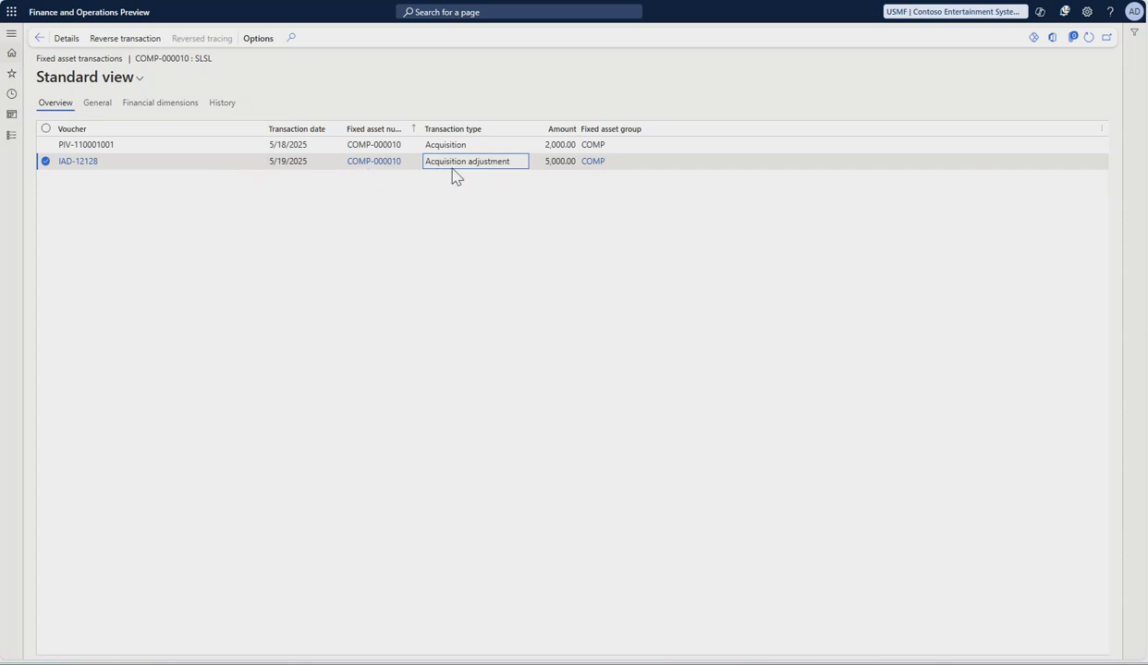
# Step: Open voucher IAD-12128 and inspect its Tangible Fixed Assets debit line
pyautogui.click(87, 165)
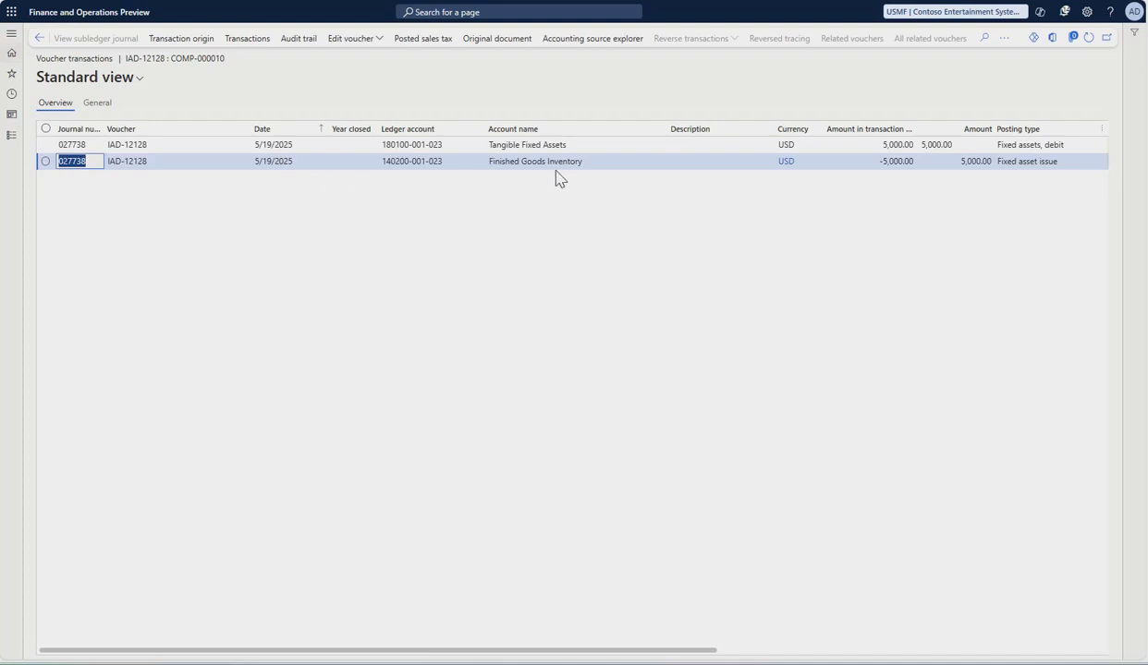
pyautogui.click(580, 145)
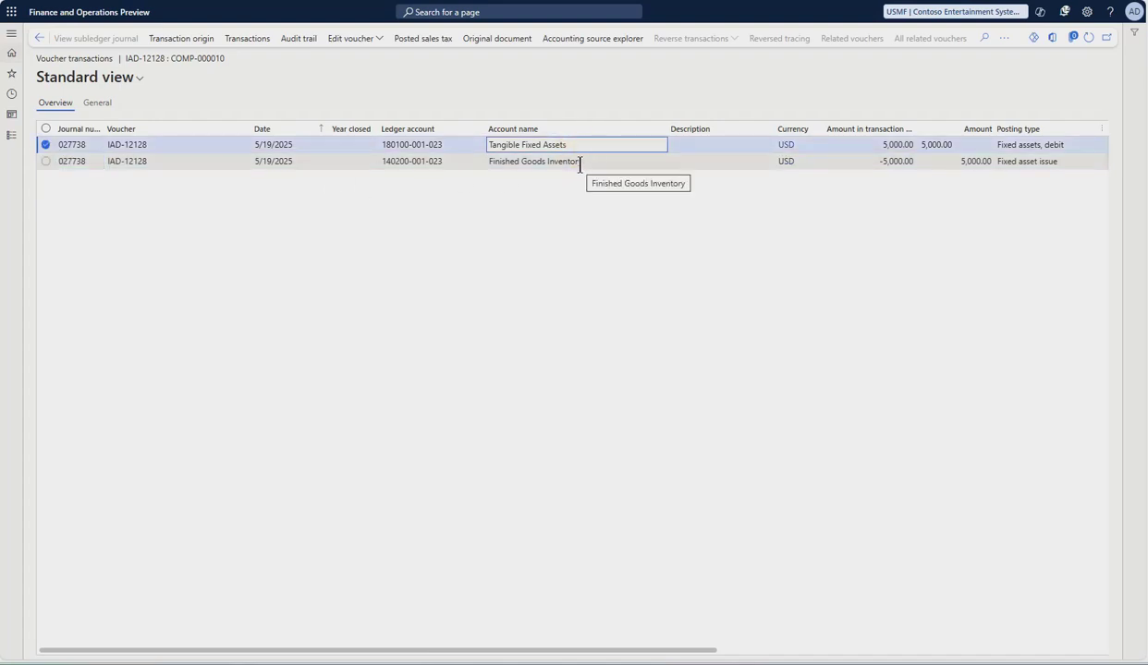
pyautogui.click(559, 154)
# Step: Copy the Fixed asset Debit label into a new row below the entries
pyautogui.hotkey('alt', 'Tab')
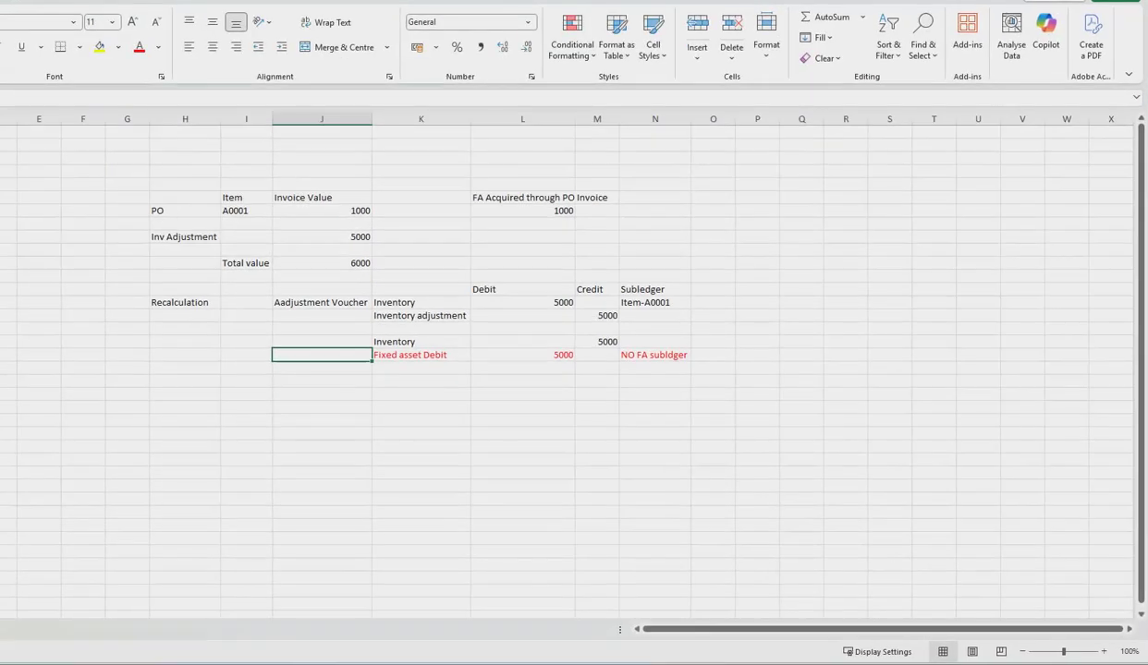
pyautogui.click(501, 420)
pyautogui.moveTo(398, 342); pyautogui.dragTo(596, 355)
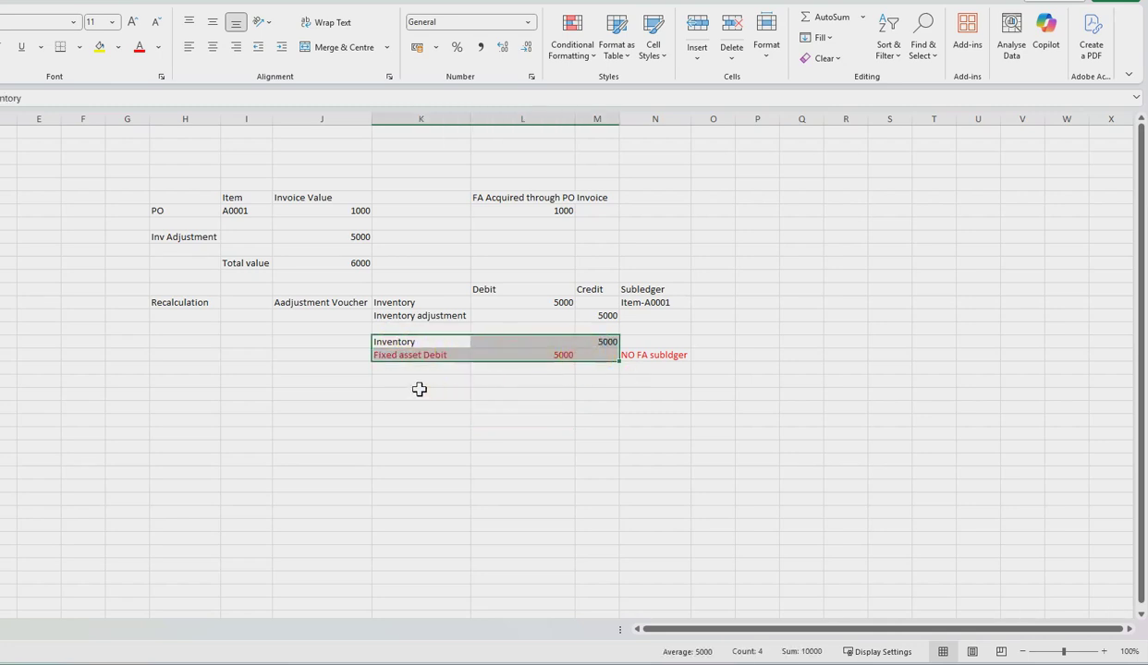
pyautogui.click(416, 384)
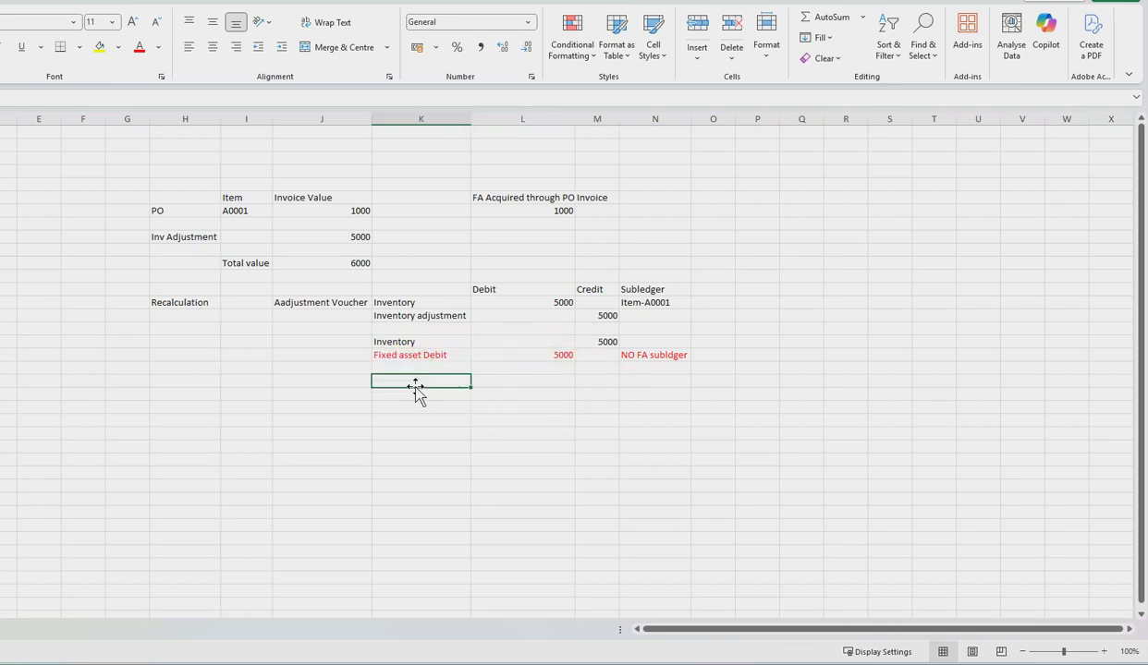
pyautogui.press('Up')
pyautogui.press('Up')
pyautogui.press('Up')
pyautogui.press('Down')
pyautogui.hotkey('ctrl', 'c')
pyautogui.click(415, 386)
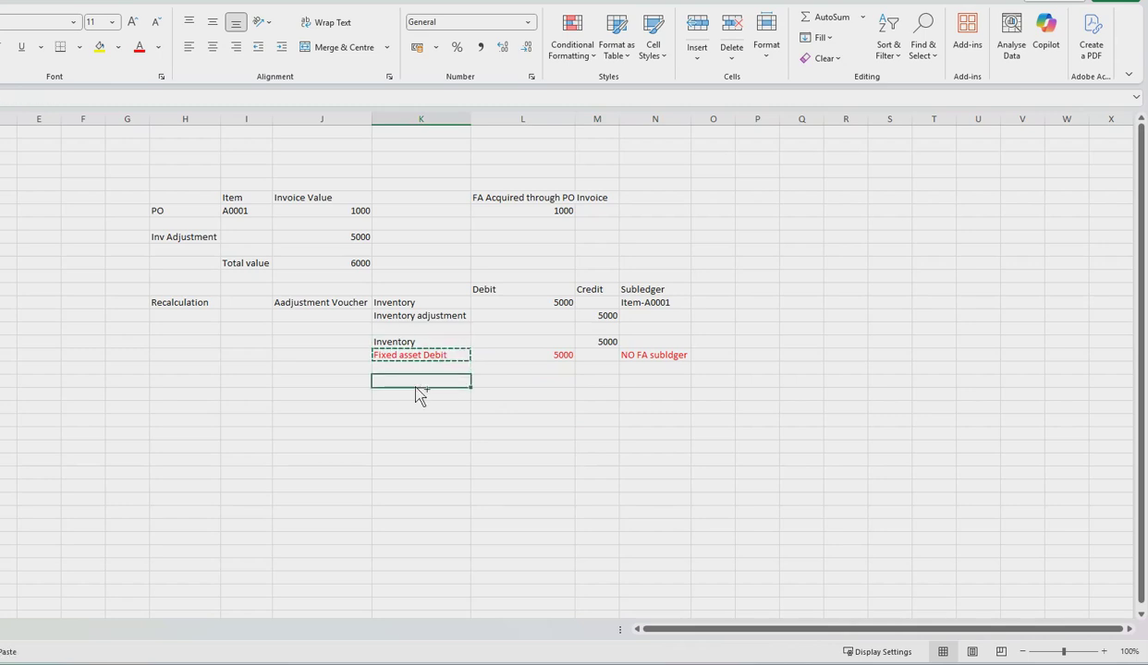
pyautogui.hotkey('ctrl', 'v')
# Step: Enter a 5000 credit, then an FA Acq row with 5000 debit and note FA Subldger
pyautogui.press('Right')
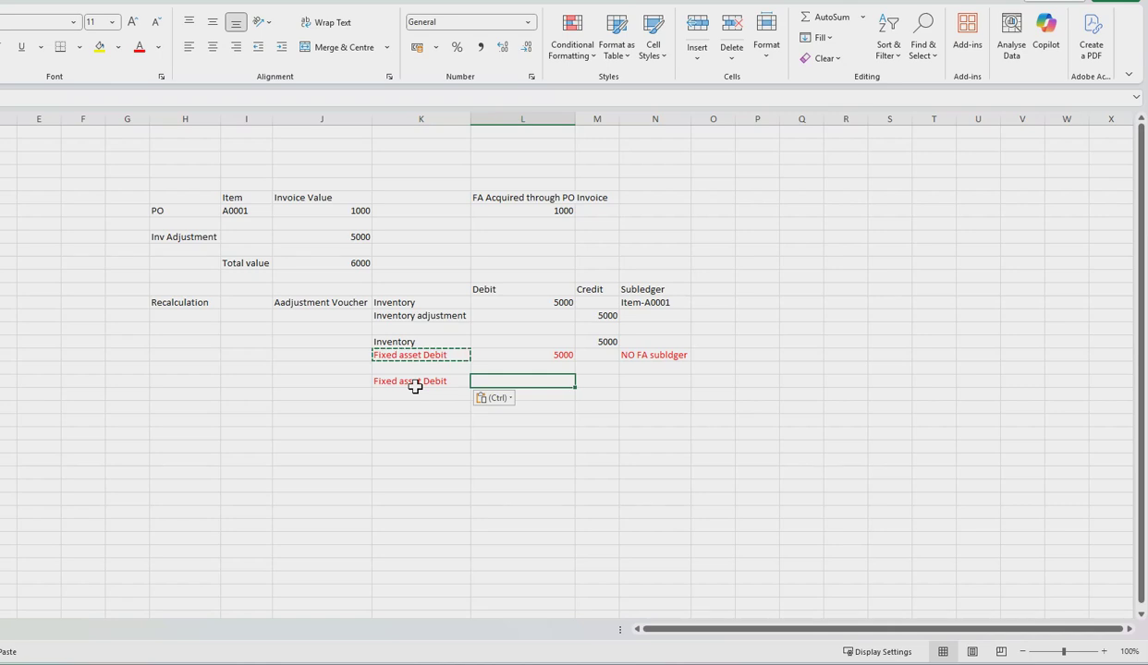
pyautogui.press('Right')
pyautogui.write('50')
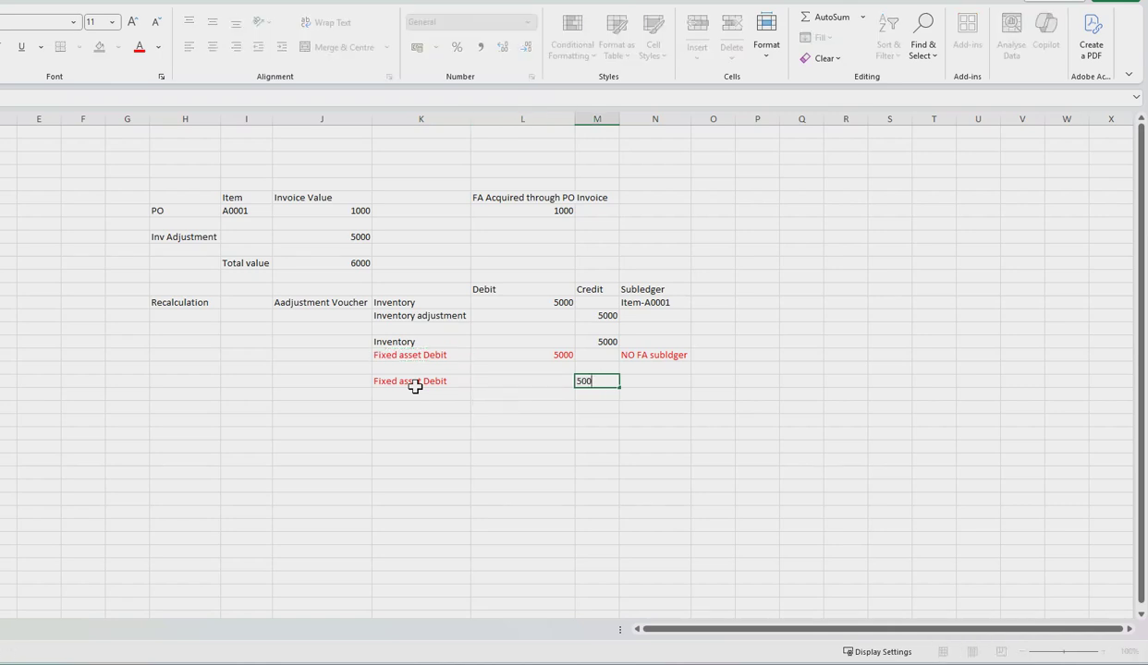
pyautogui.write('00')
pyautogui.click(417, 393)
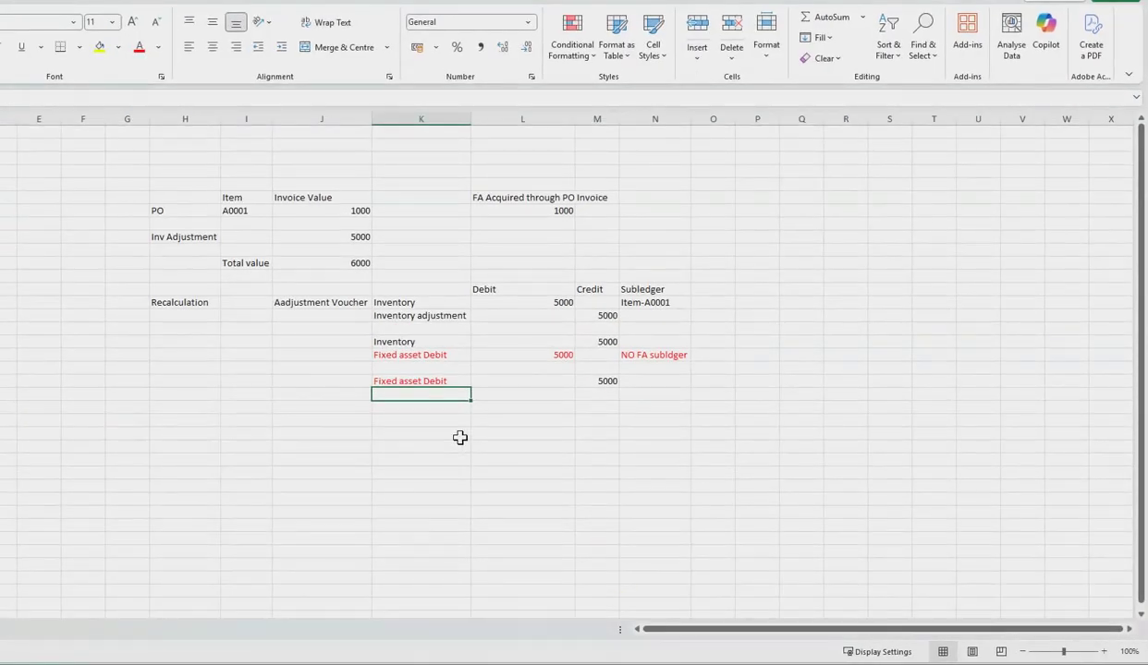
pyautogui.write('FA Acq')
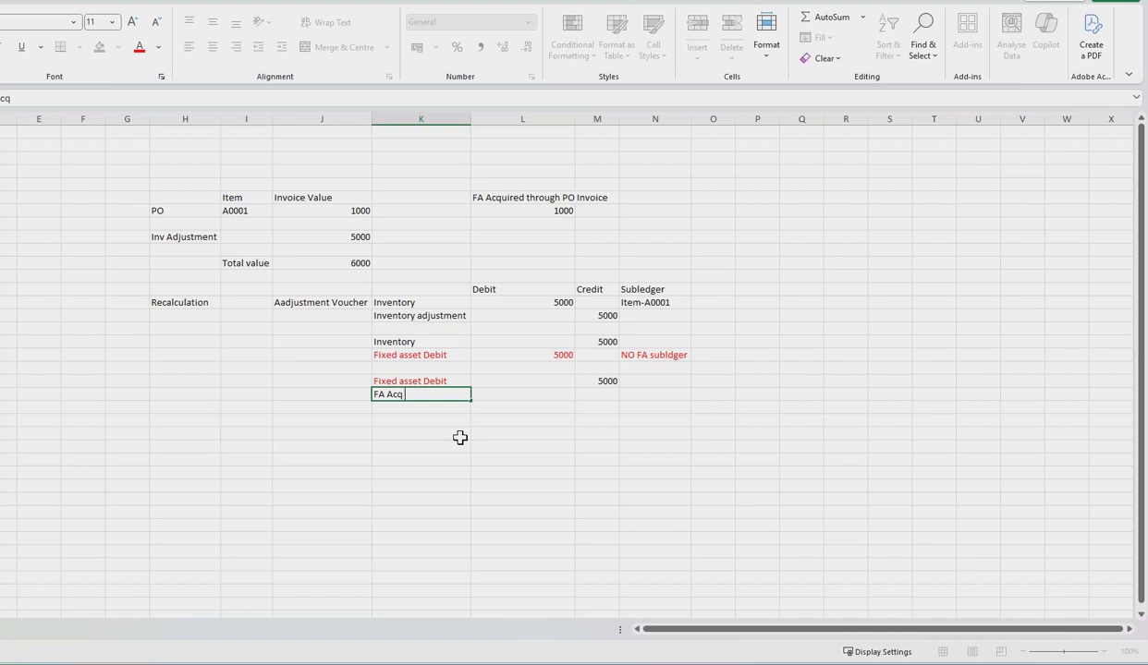
pyautogui.press('Tab')
pyautogui.write('500')
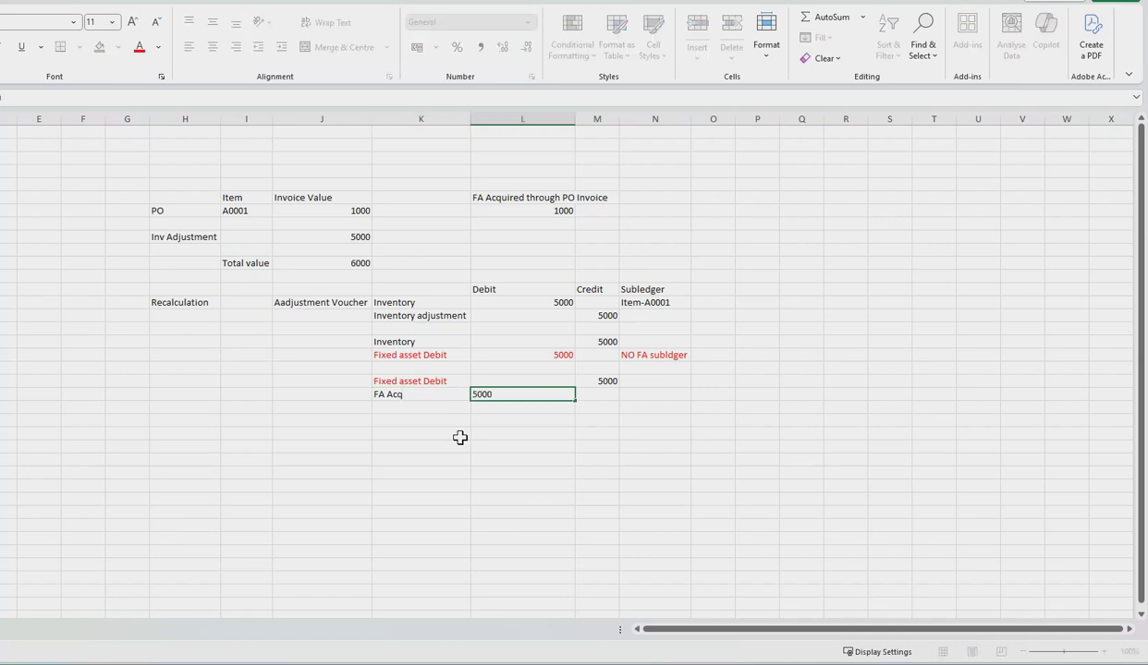
pyautogui.click(632, 393)
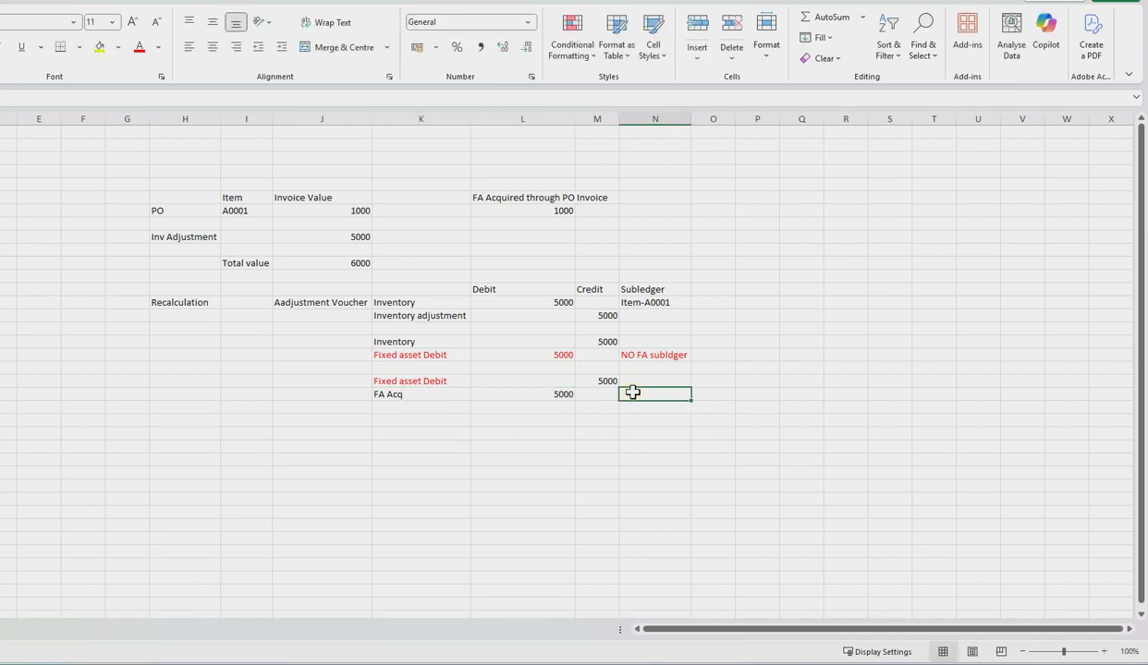
pyautogui.write('FA Subld')
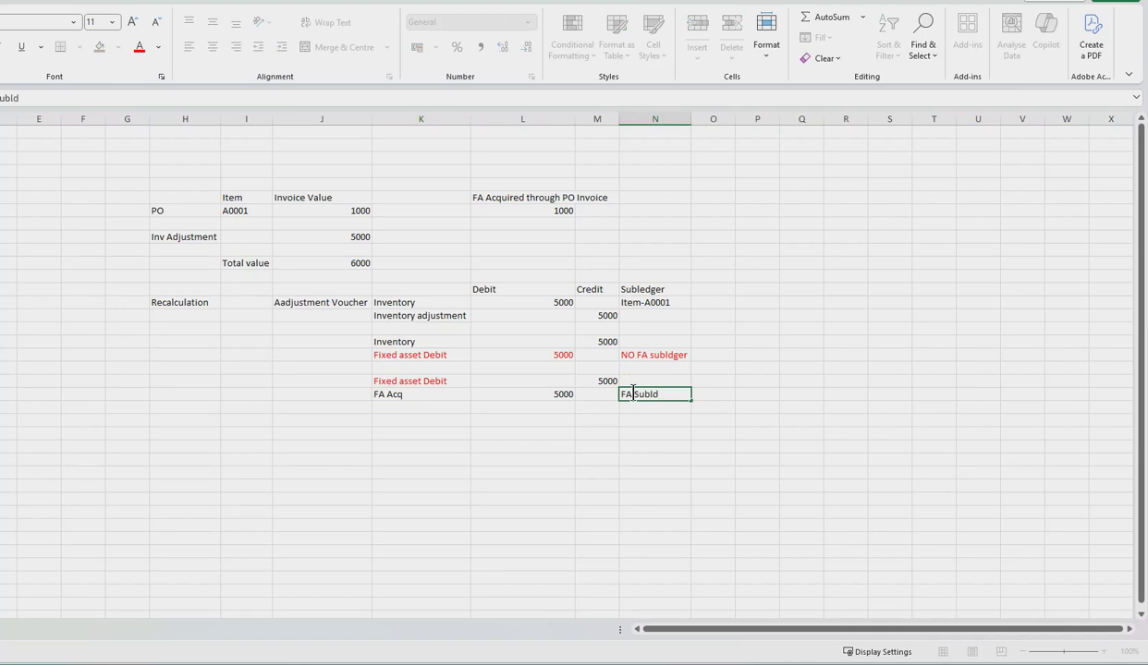
pyautogui.write('ger')
pyautogui.click(520, 408)
# Step: Highlight the two new rows with yellow fill and bold text
pyautogui.moveTo(418, 381); pyautogui.dragTo(601, 400)
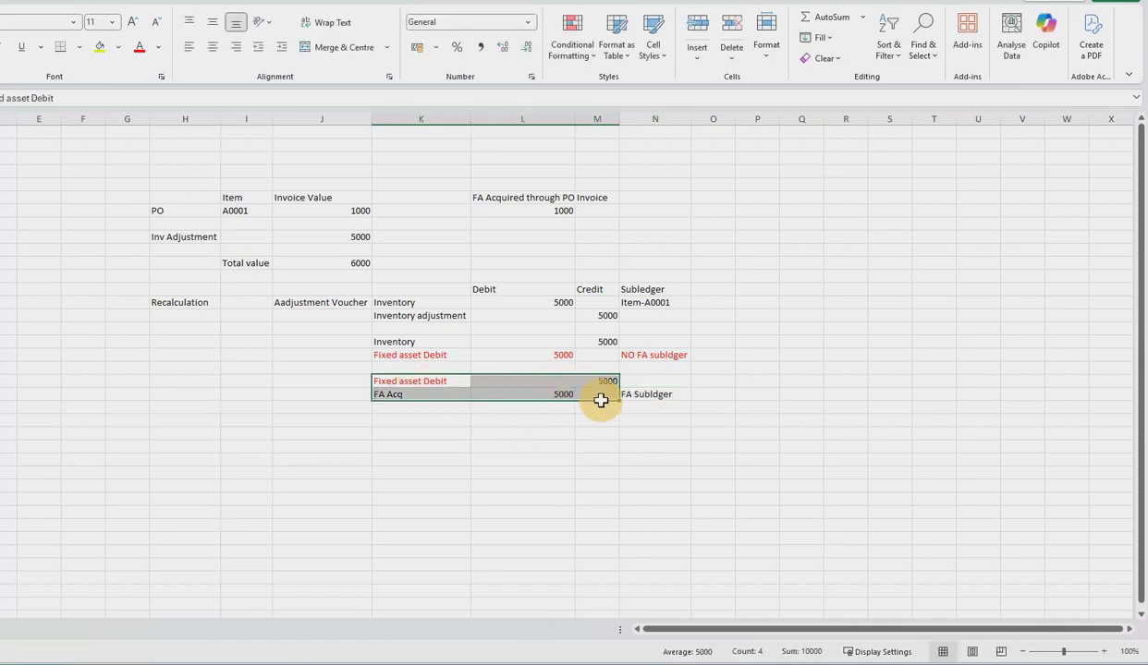
pyautogui.click(100, 47)
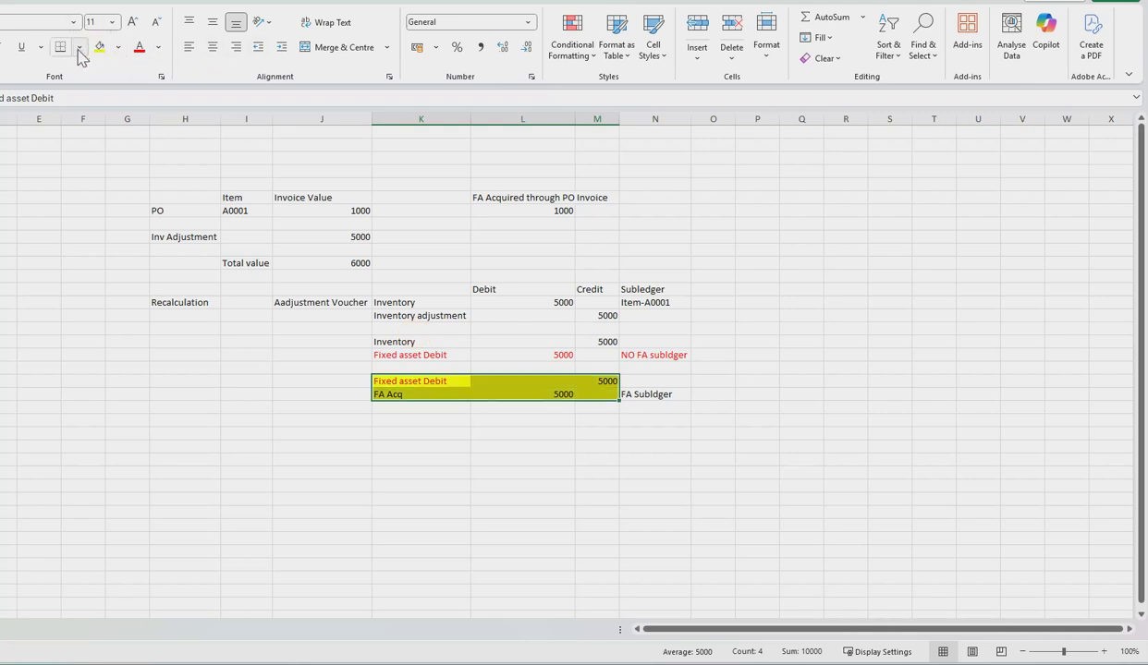
pyautogui.hotkey('ctrl', 'b')
pyautogui.click(498, 433)
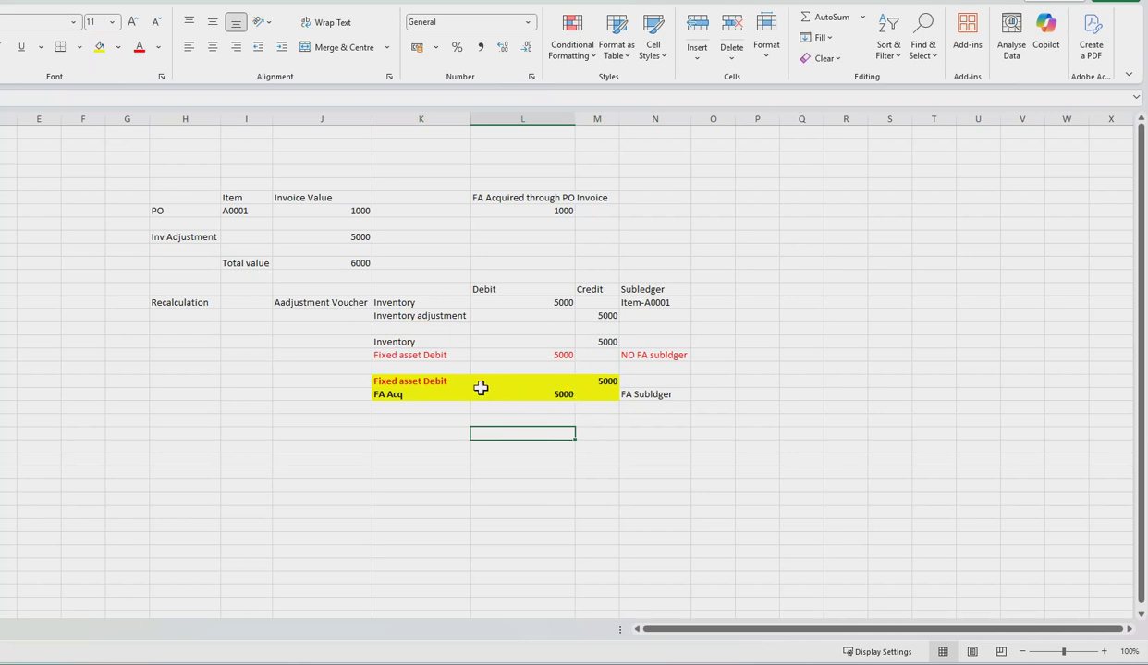
pyautogui.moveTo(730, 664)
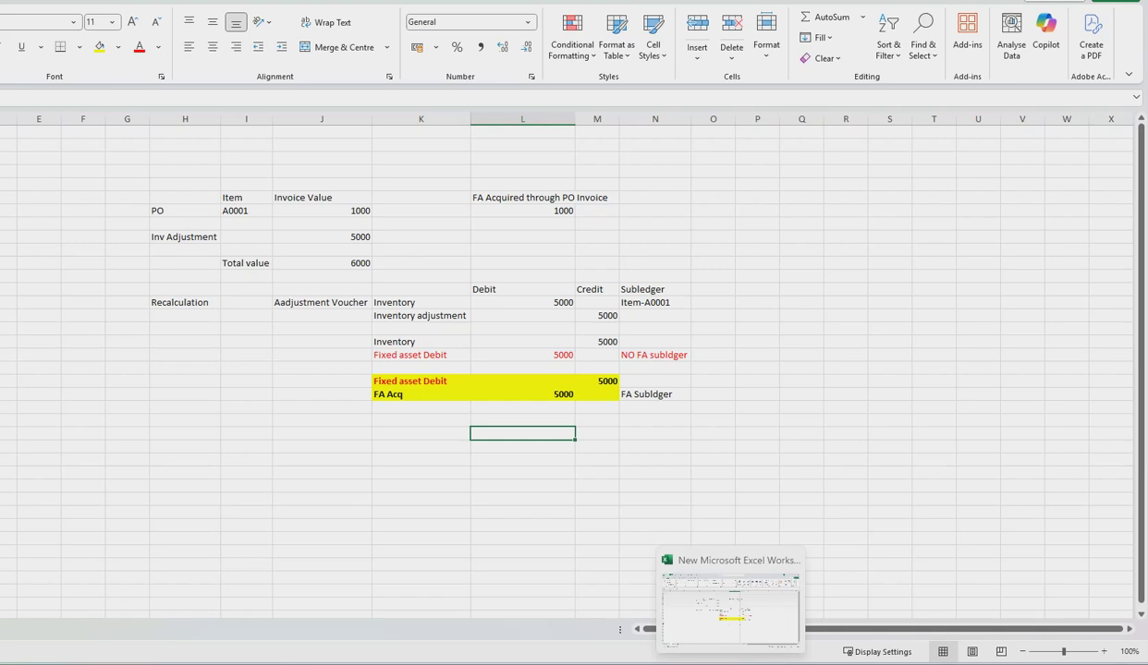
pyautogui.click(730, 664)
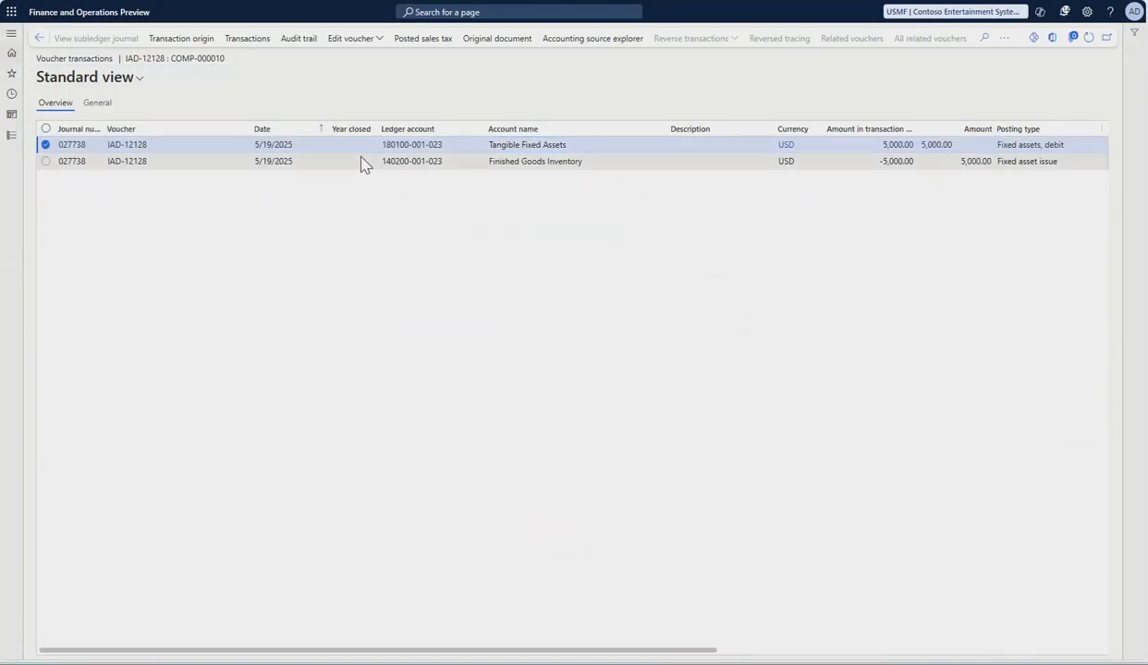
# Step: Return to COMP-000010's record and refresh its net book value to 7,000.00
pyautogui.click(39, 38)
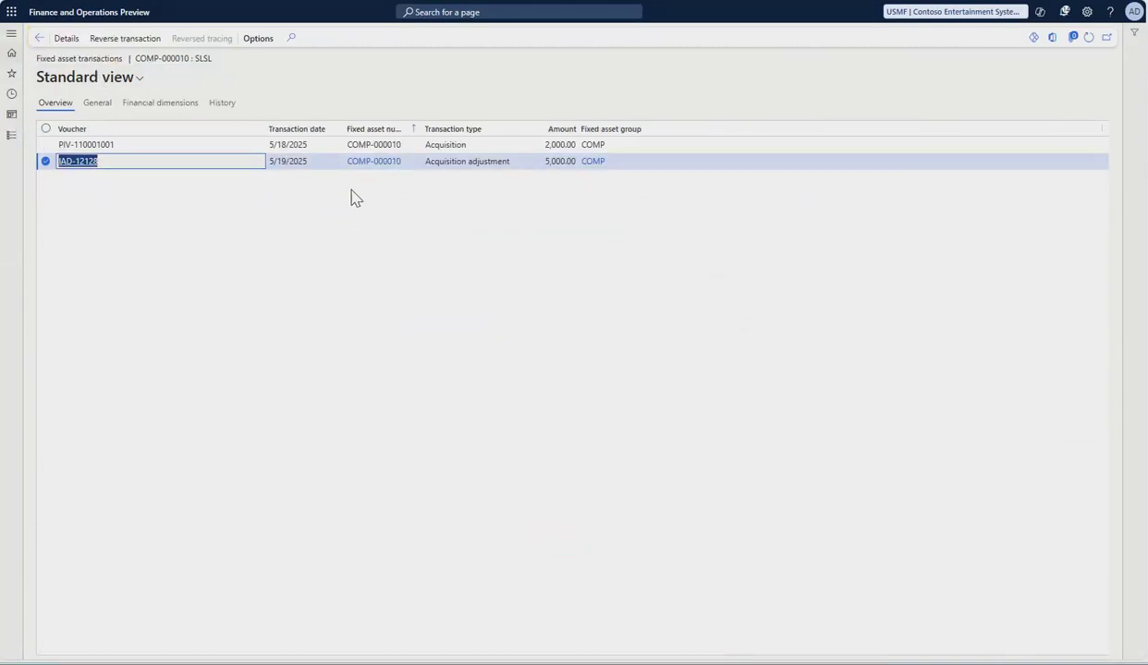
pyautogui.click(39, 38)
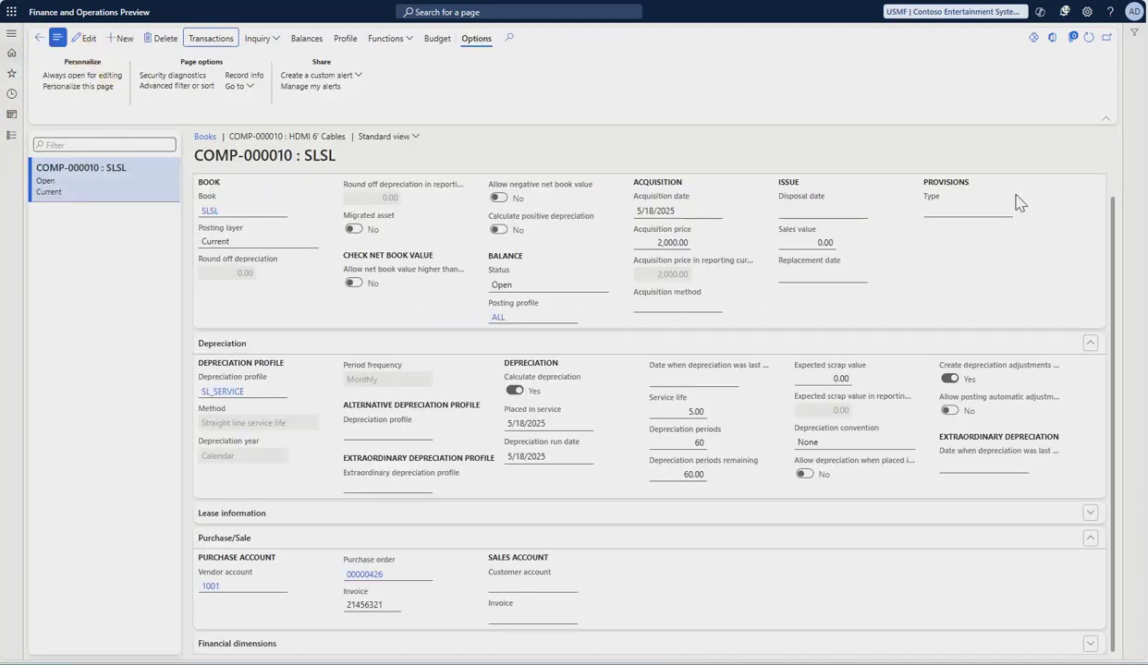
pyautogui.click(38, 38)
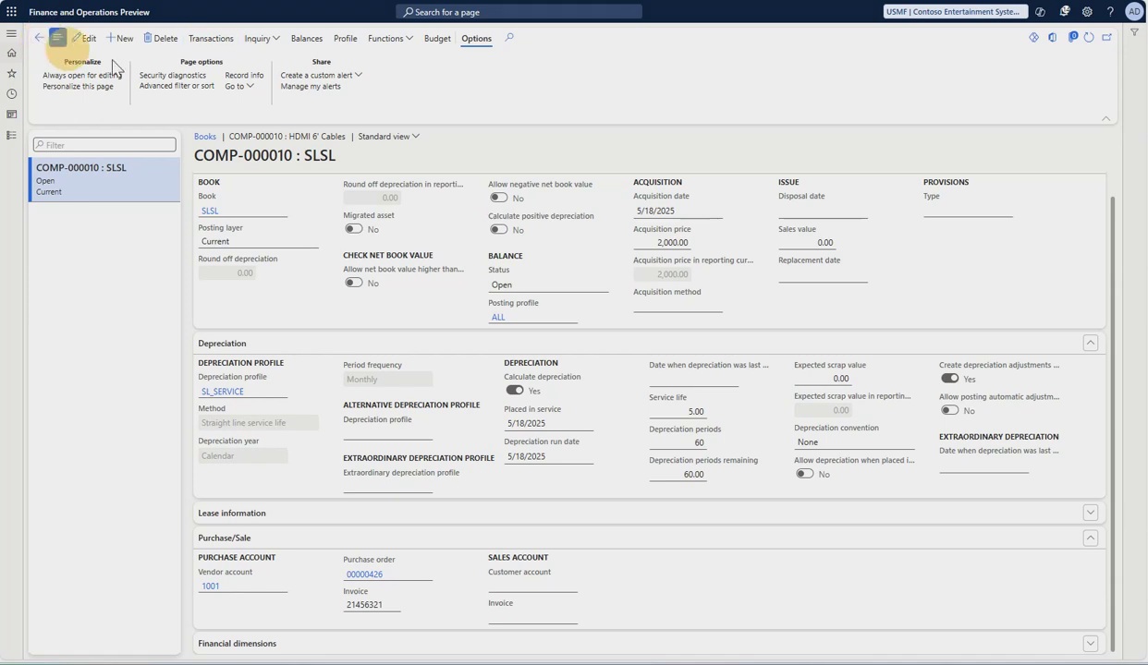
pyautogui.click(1097, 308)
pyautogui.doubleClick(1096, 306)
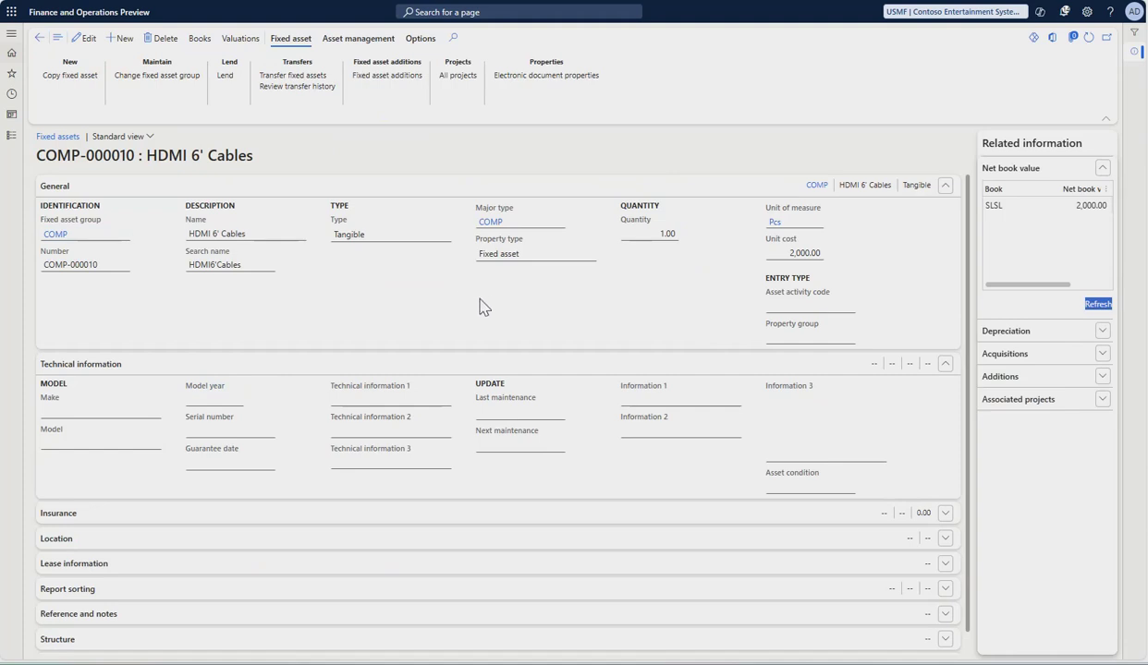
pyautogui.press('Escape')
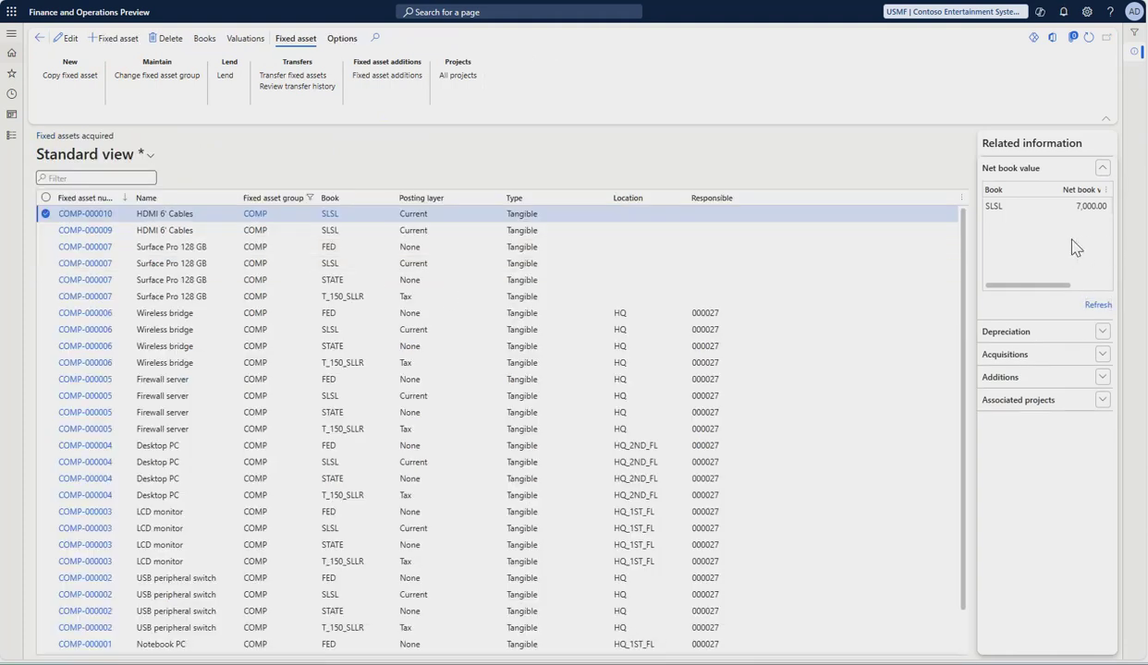
# Step: Bring up the SLSL depreciation profile from COMP-000010's books
pyautogui.moveTo(1014, 283); pyautogui.dragTo(1052, 283)
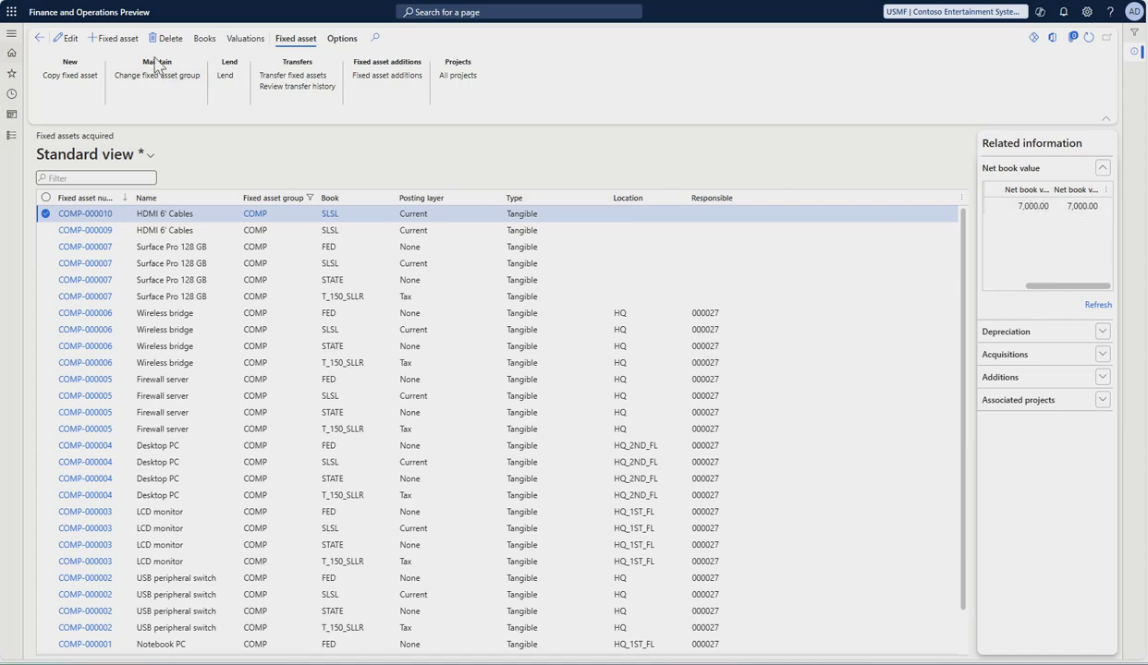
pyautogui.click(202, 39)
pyautogui.click(343, 40)
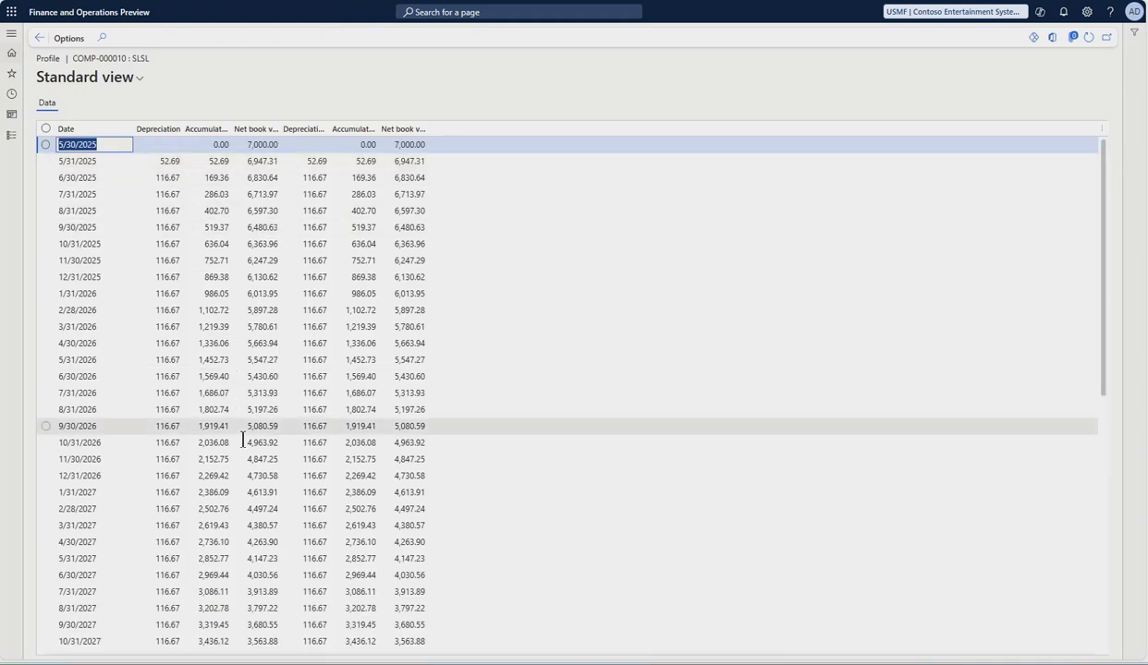
# Step: Review the SLSL profile grid, then select COMP-000009 on the acquired list showing 1,000.00
pyautogui.scroll(-5, 252, 491)
pyautogui.scroll(-1, 253, 491)
pyautogui.scroll(5, 264, 473)
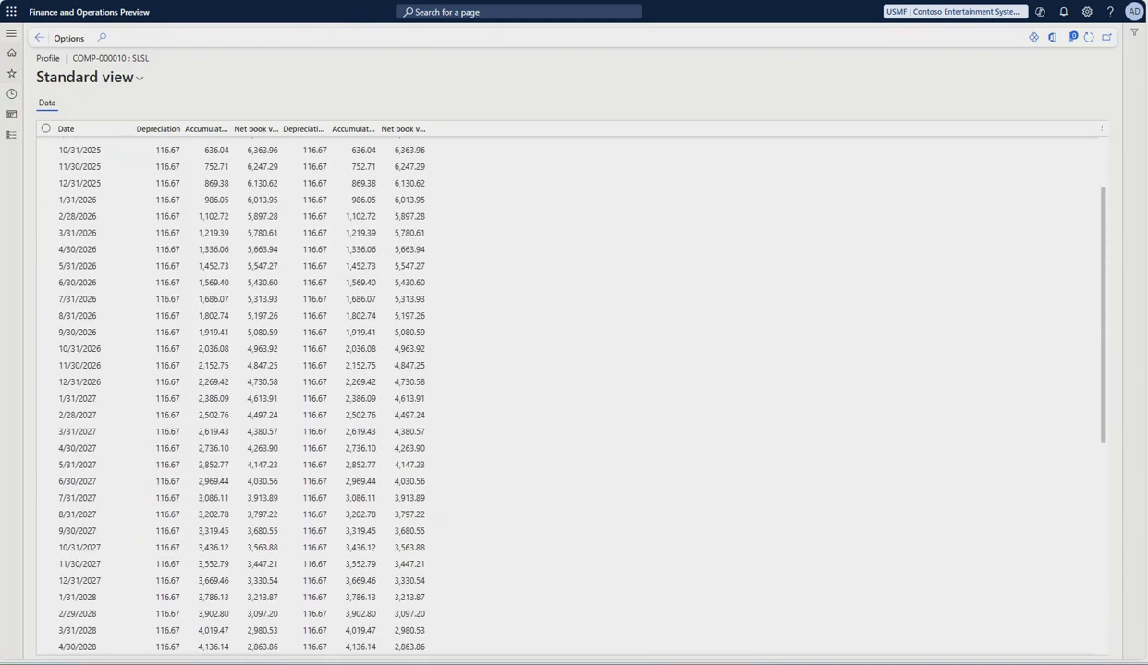
pyautogui.click(39, 38)
pyautogui.click(39, 38)
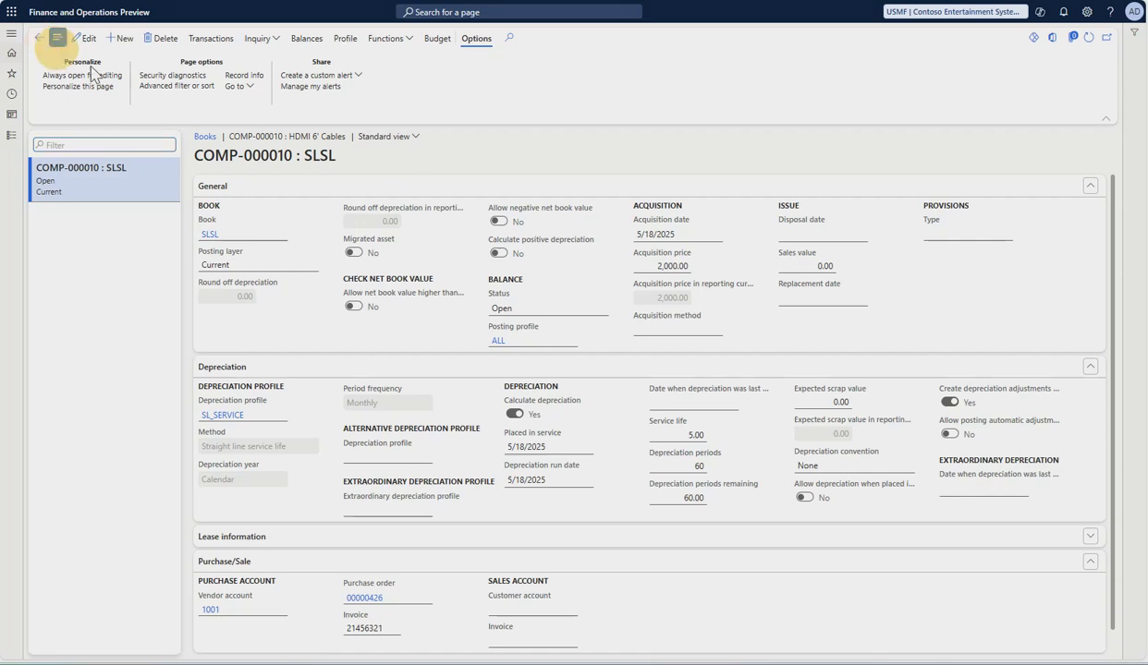
pyautogui.click(310, 232)
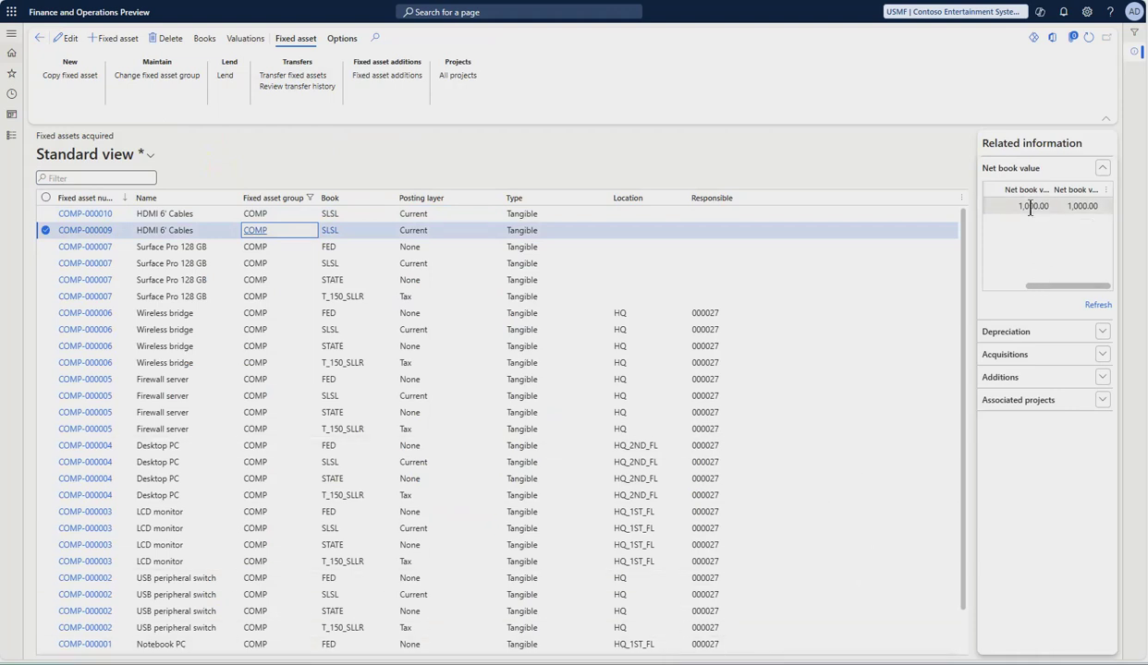
pyautogui.click(331, 198)
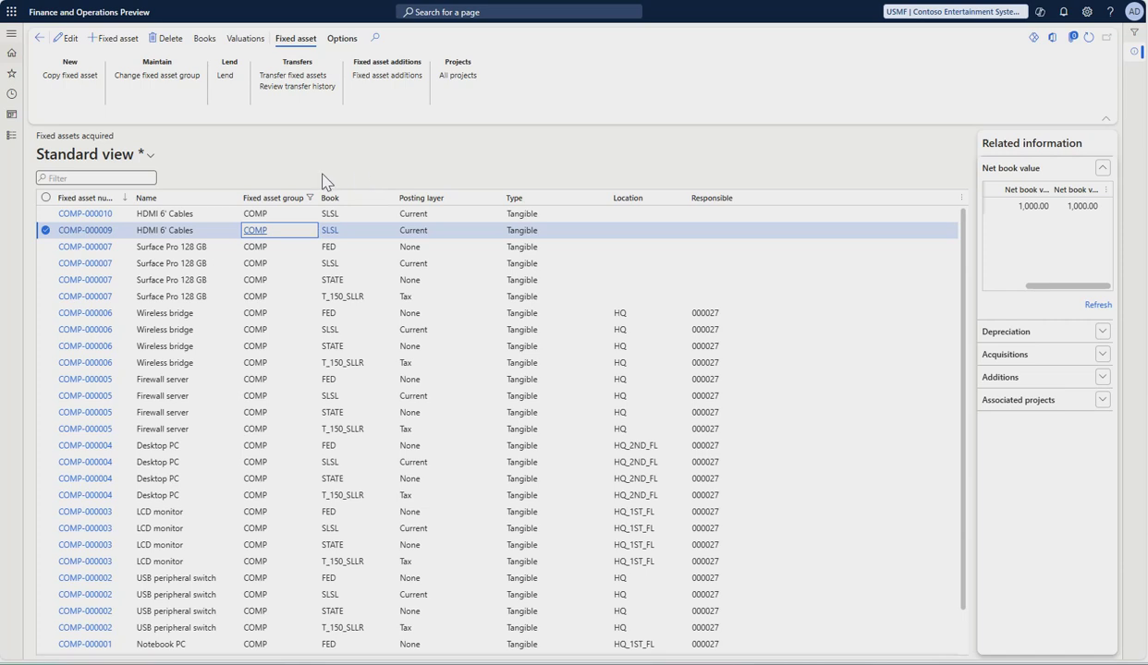